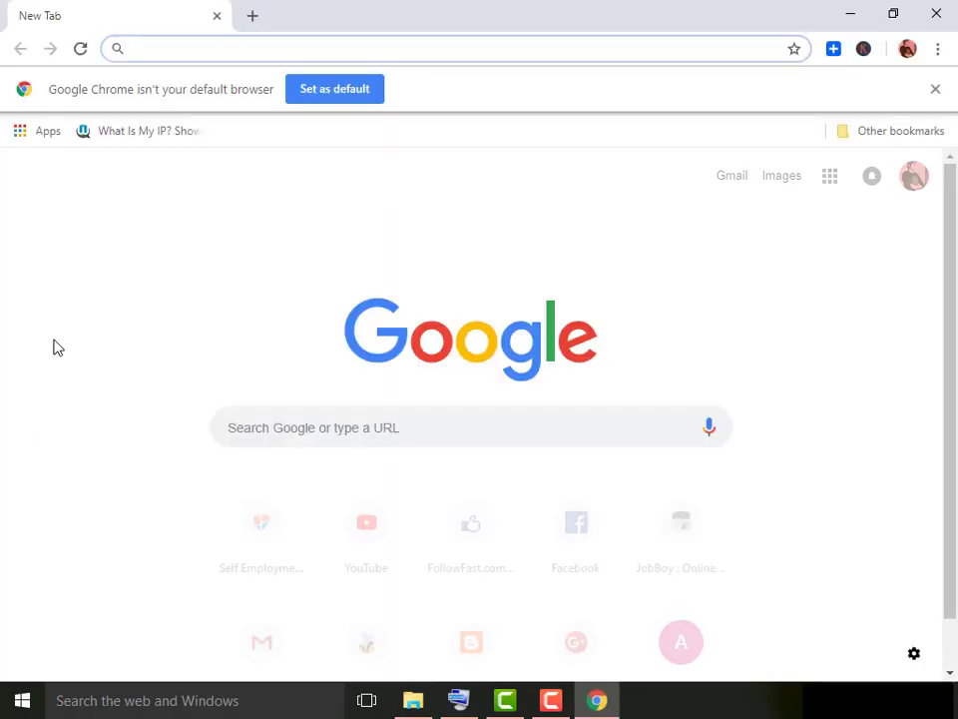
pyautogui.write('www.self-employments.com')
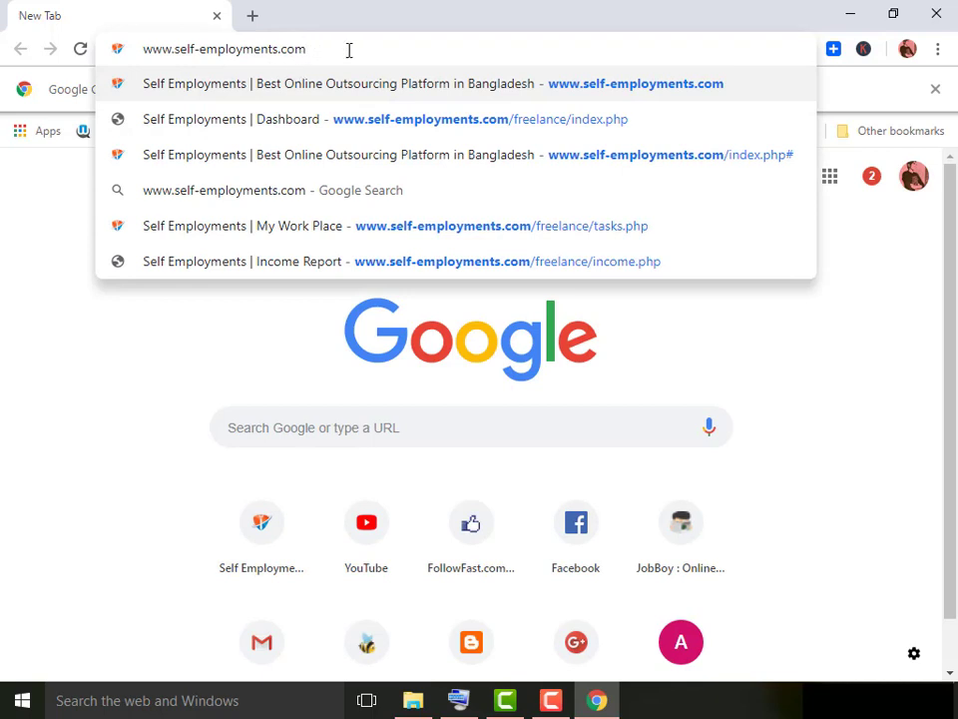
pyautogui.press('Return')
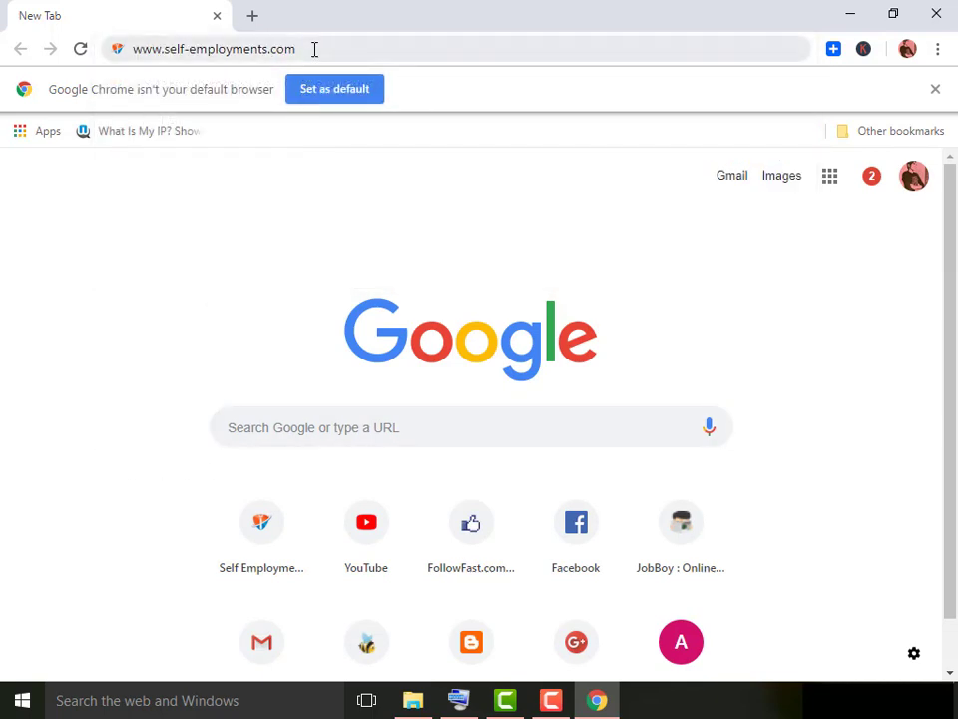
pyautogui.click(315, 49)
pyautogui.click(335, 47)
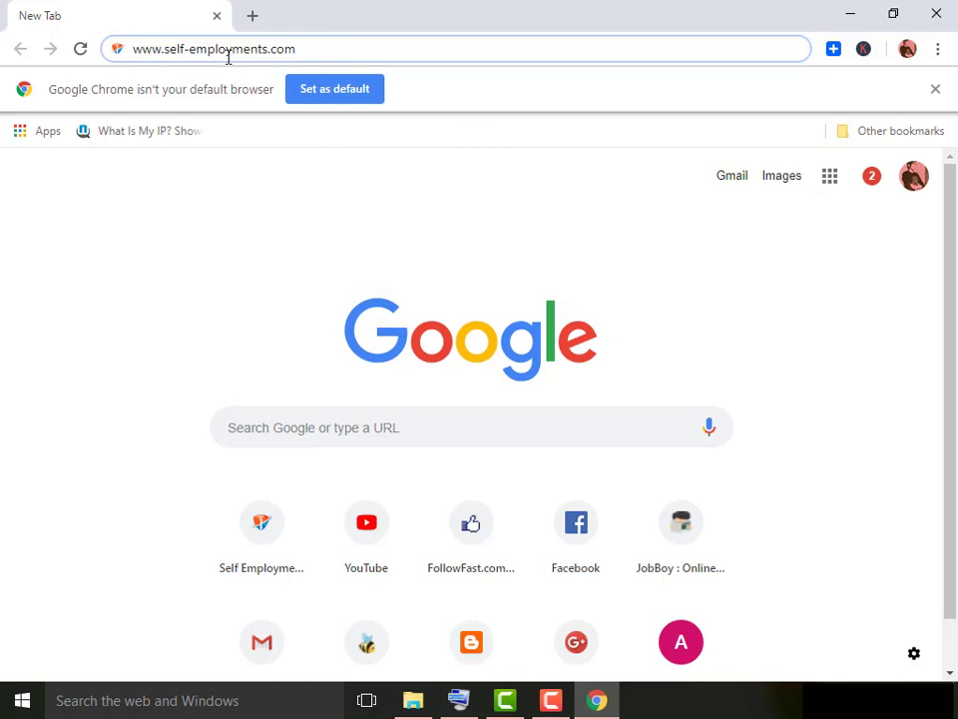
pyautogui.moveTo(191, 50); pyautogui.dragTo(182, 50)
pyautogui.click(268, 49)
pyautogui.moveTo(271, 49); pyautogui.dragTo(273, 49)
pyautogui.press('Return')
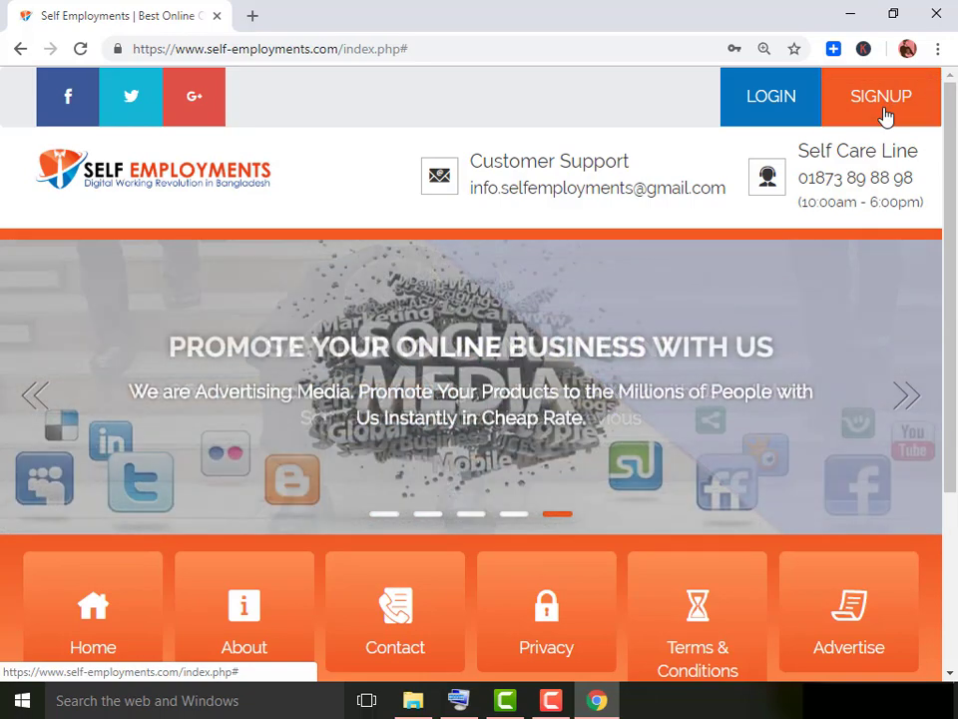
# Open the SIGNUP registration form and look over its name and phone entries.
pyautogui.click(882, 112)
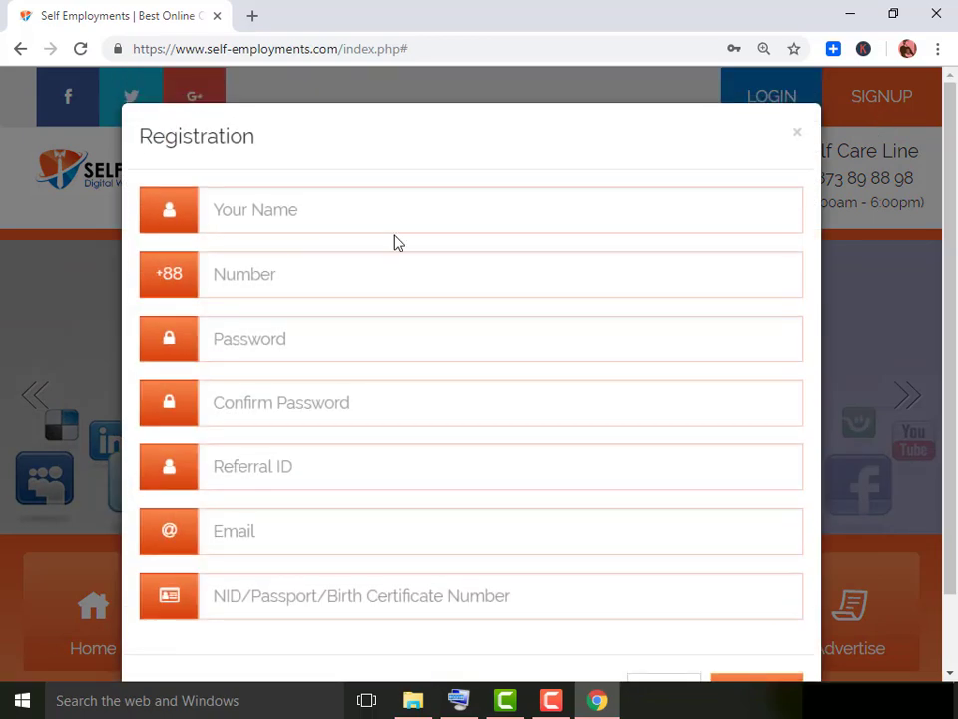
pyautogui.scroll(-1, 380, 260)
pyautogui.scroll(1, 360, 264)
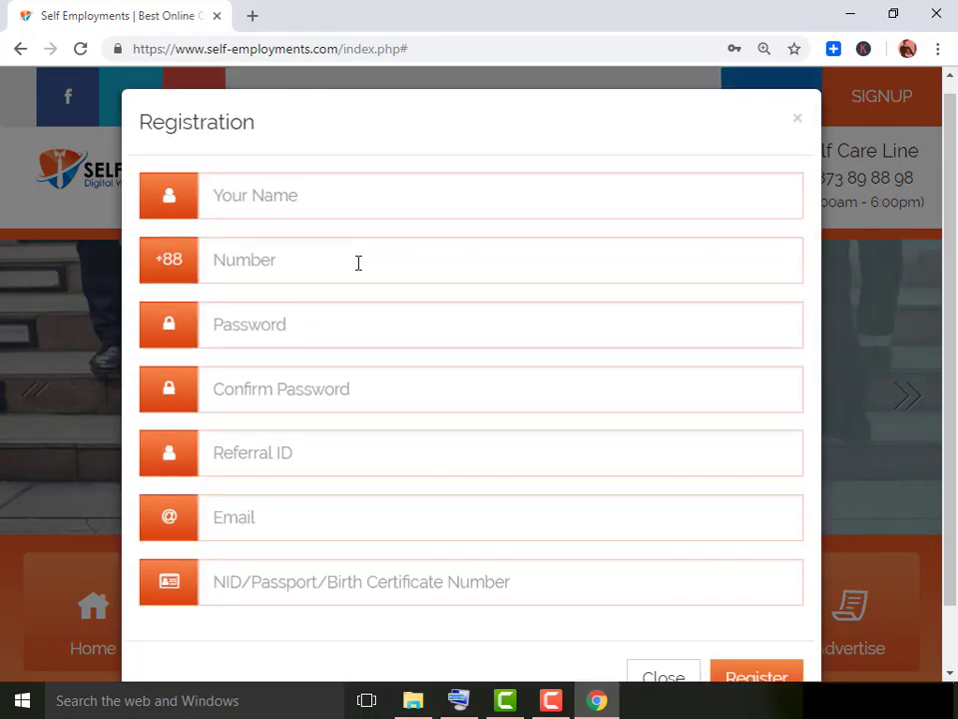
pyautogui.scroll(-1, 359, 262)
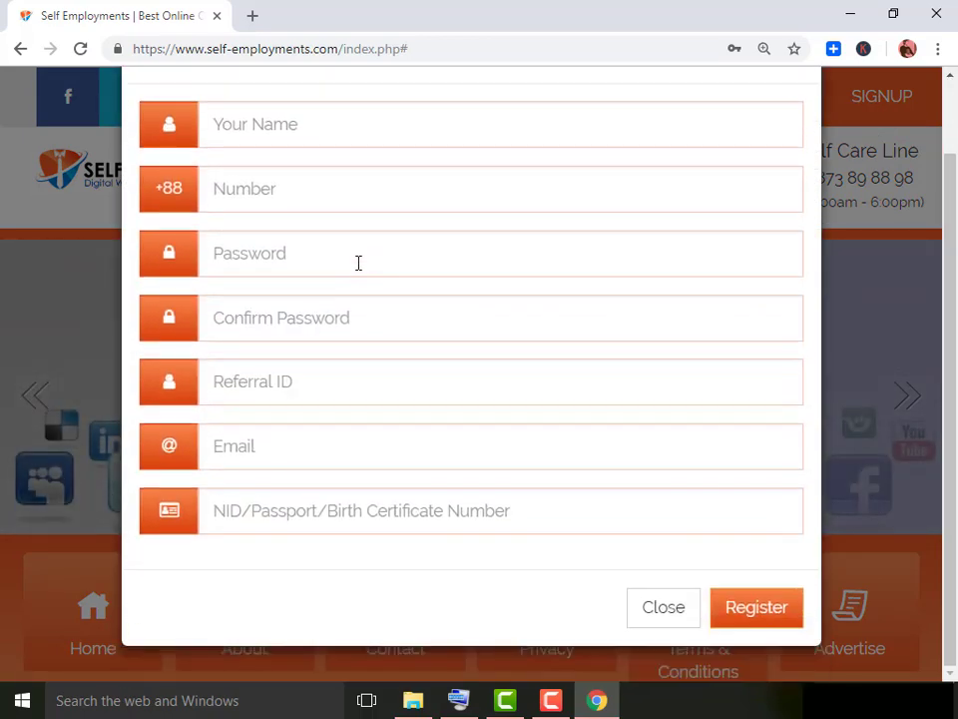
pyautogui.click(320, 132)
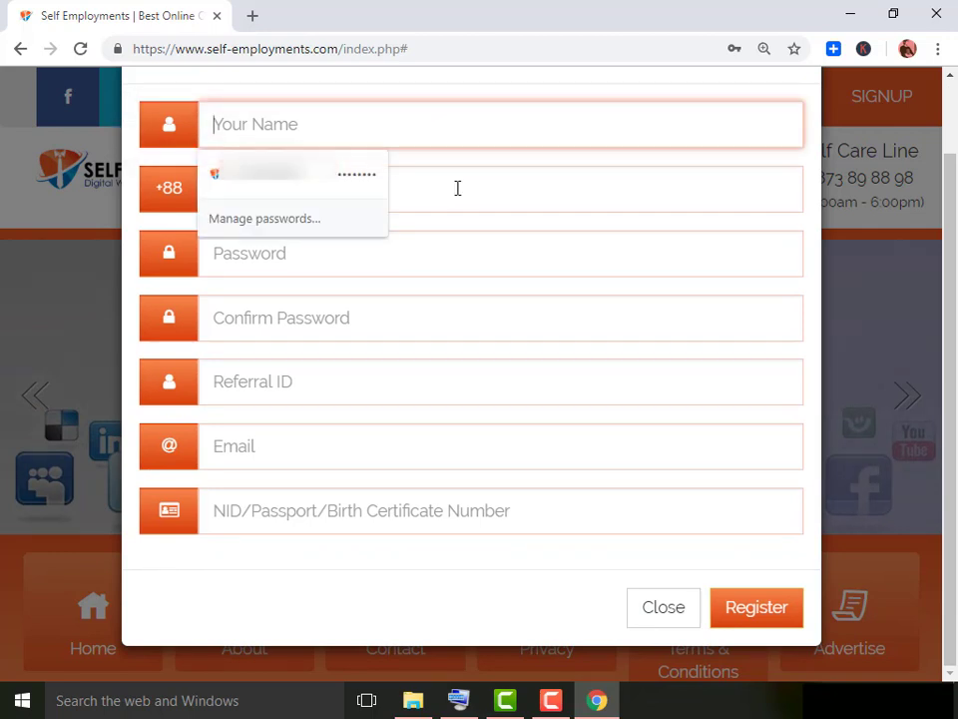
pyautogui.click(458, 188)
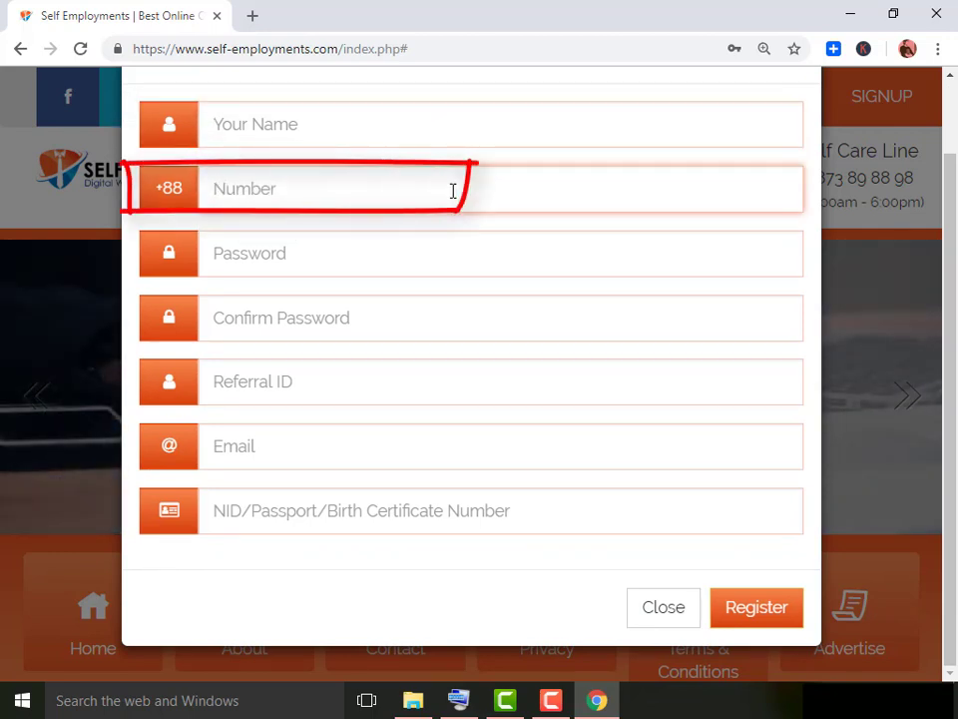
pyautogui.click(385, 260)
pyautogui.write('•••••')
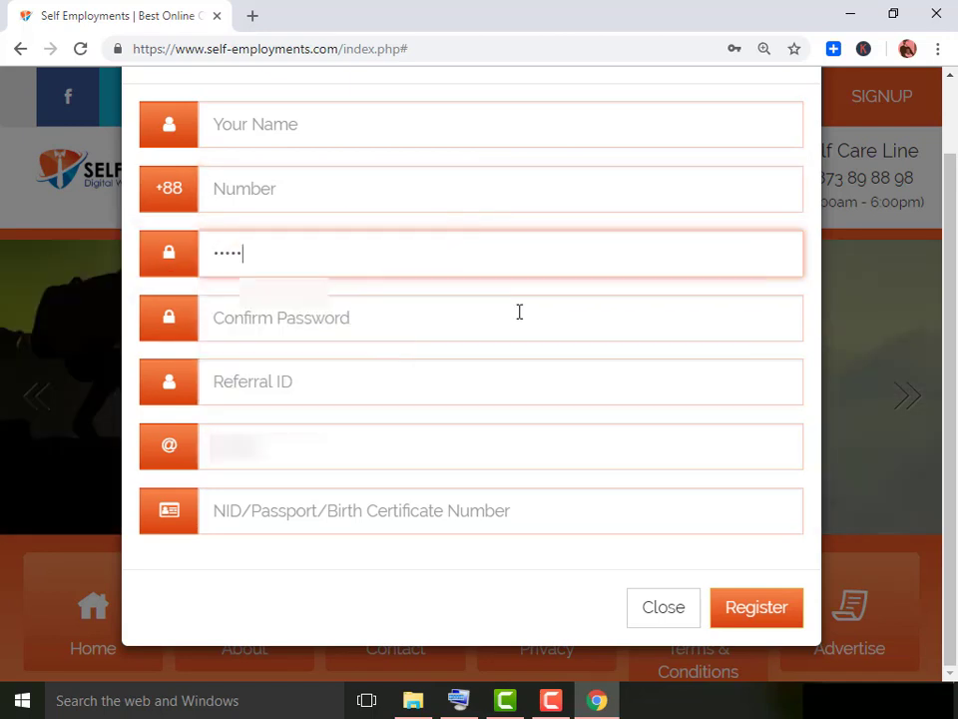
pyautogui.click(446, 324)
pyautogui.write('••••')
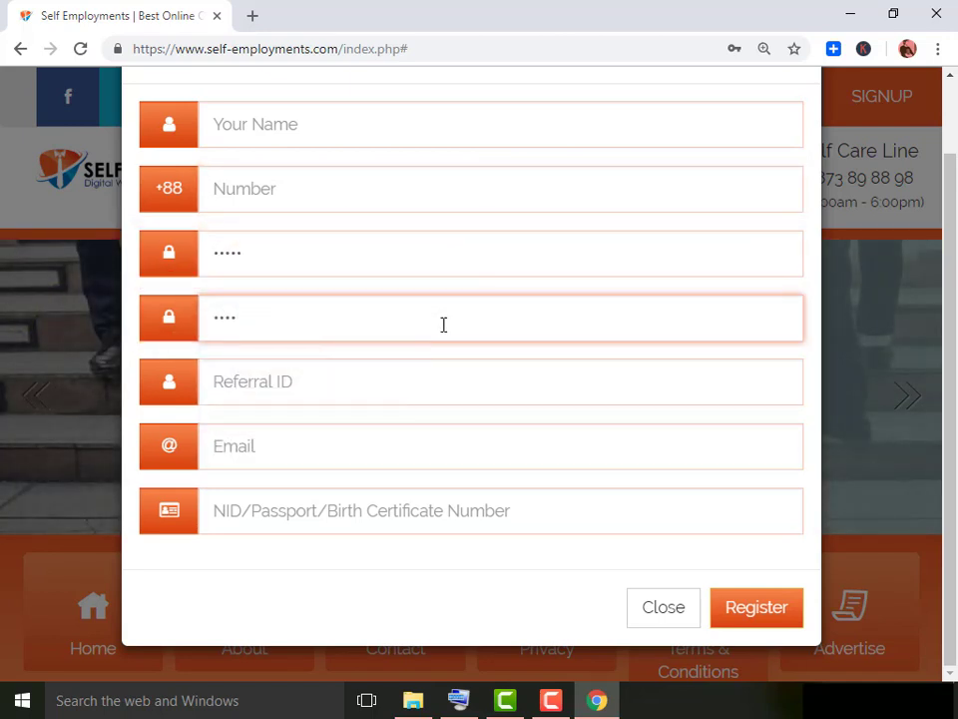
pyautogui.click(388, 395)
pyautogui.write('1')
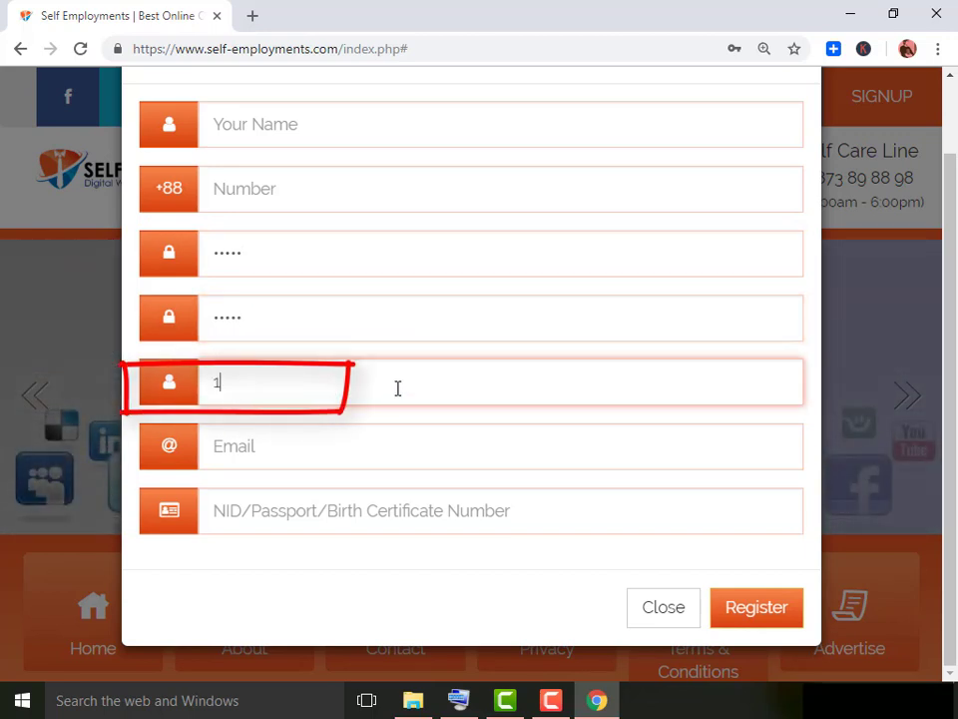
pyautogui.write('139')
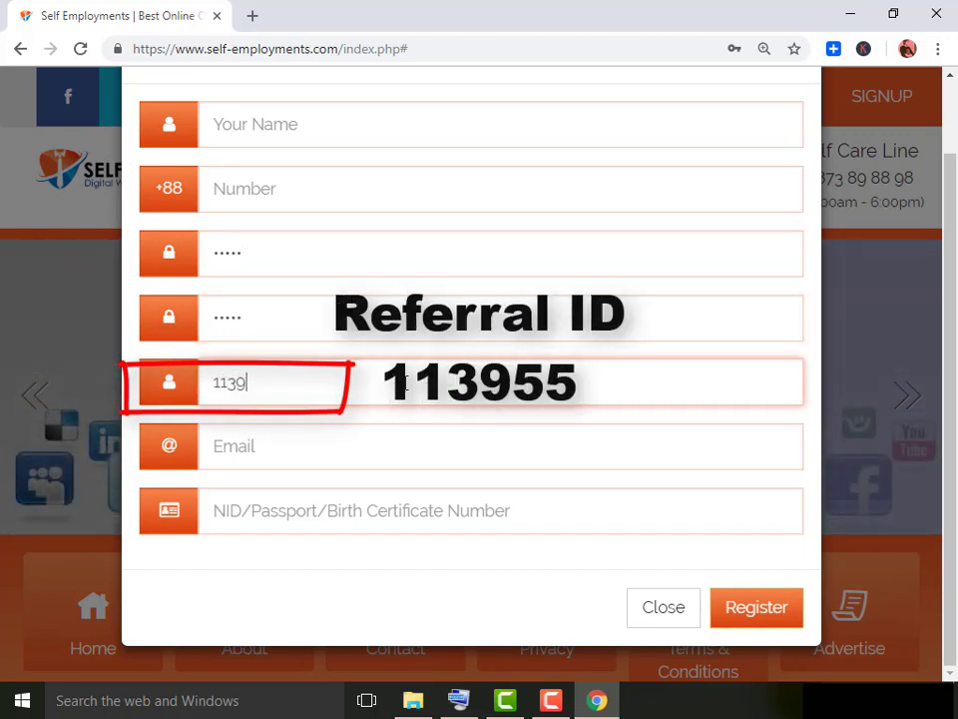
pyautogui.write('55')
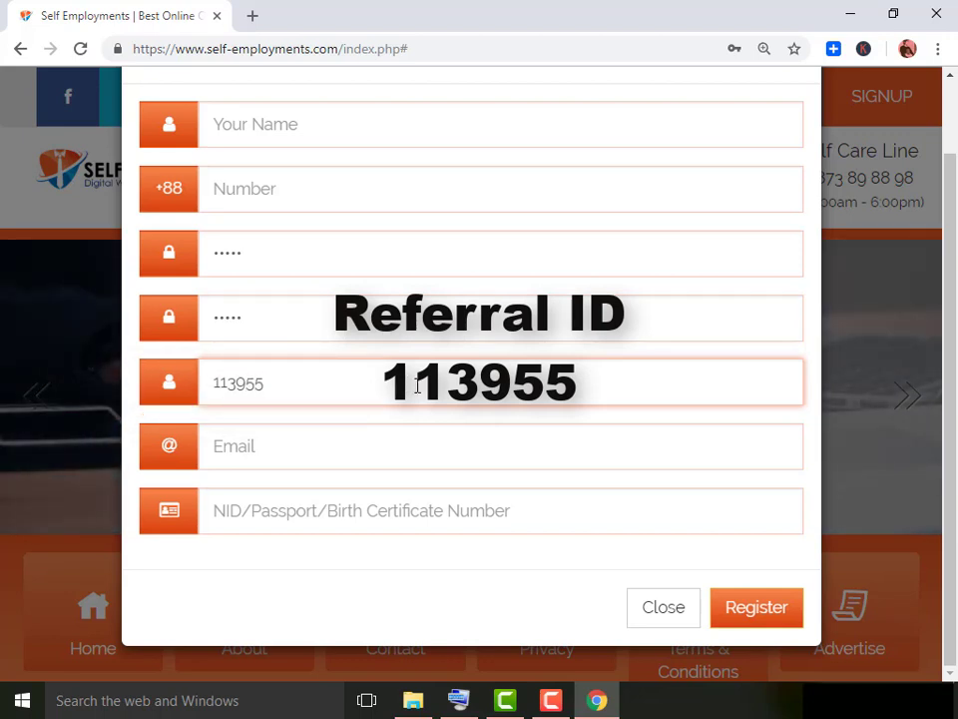
pyautogui.click(375, 456)
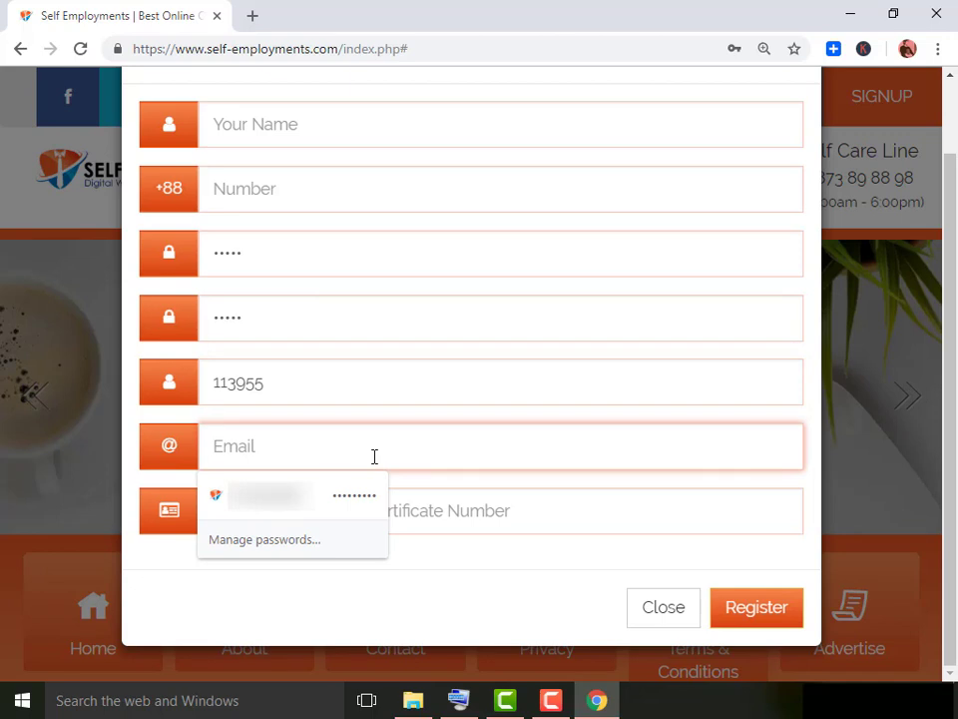
pyautogui.click(373, 381)
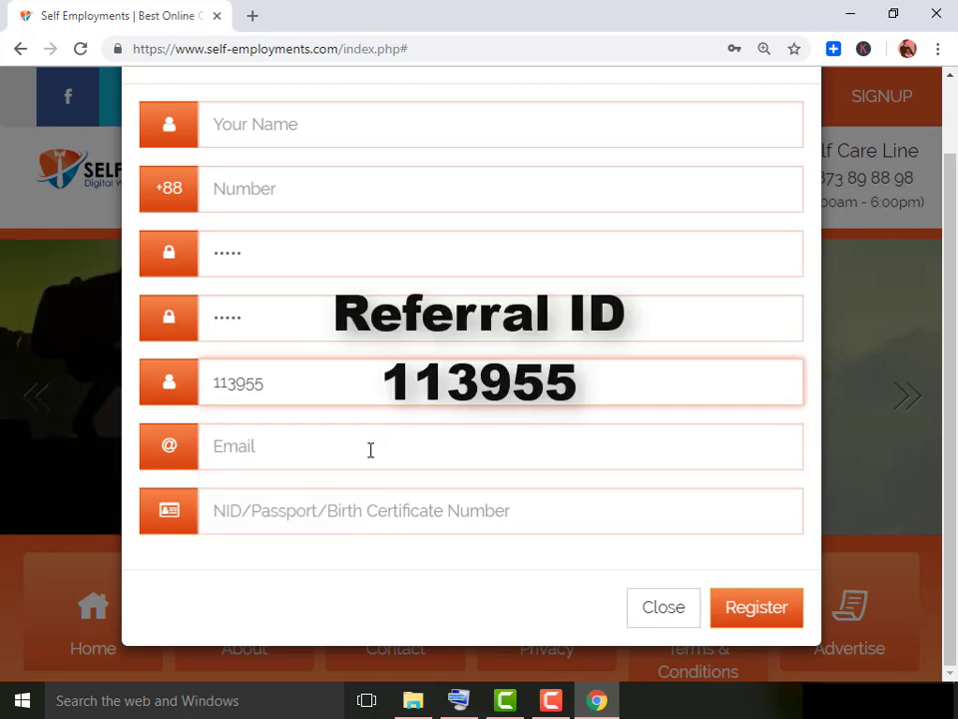
pyautogui.click(370, 450)
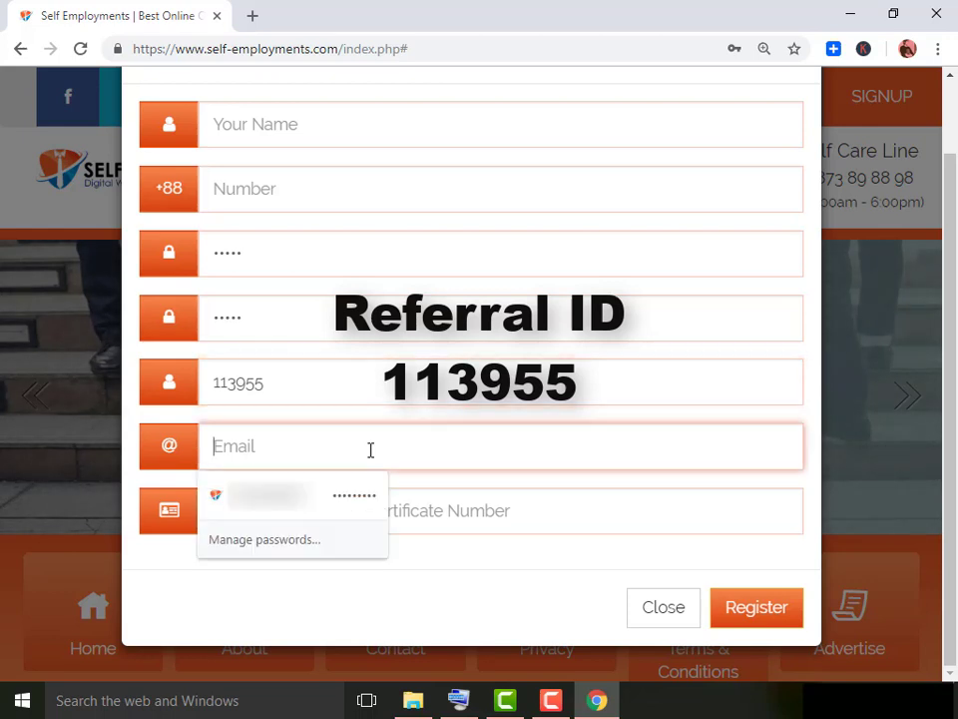
pyautogui.click(385, 388)
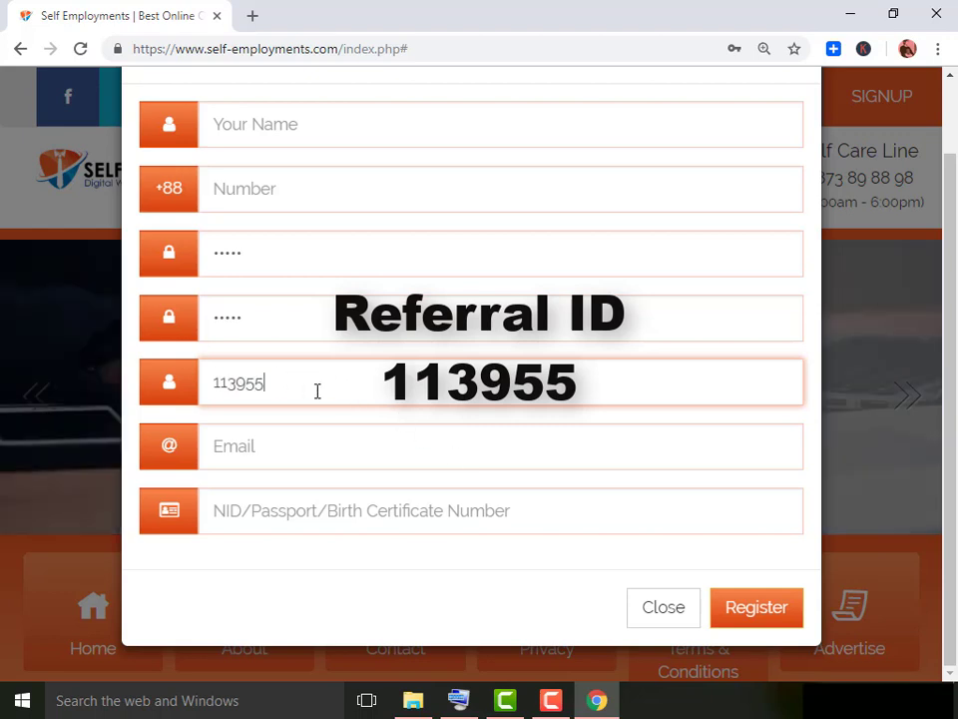
pyautogui.click(376, 455)
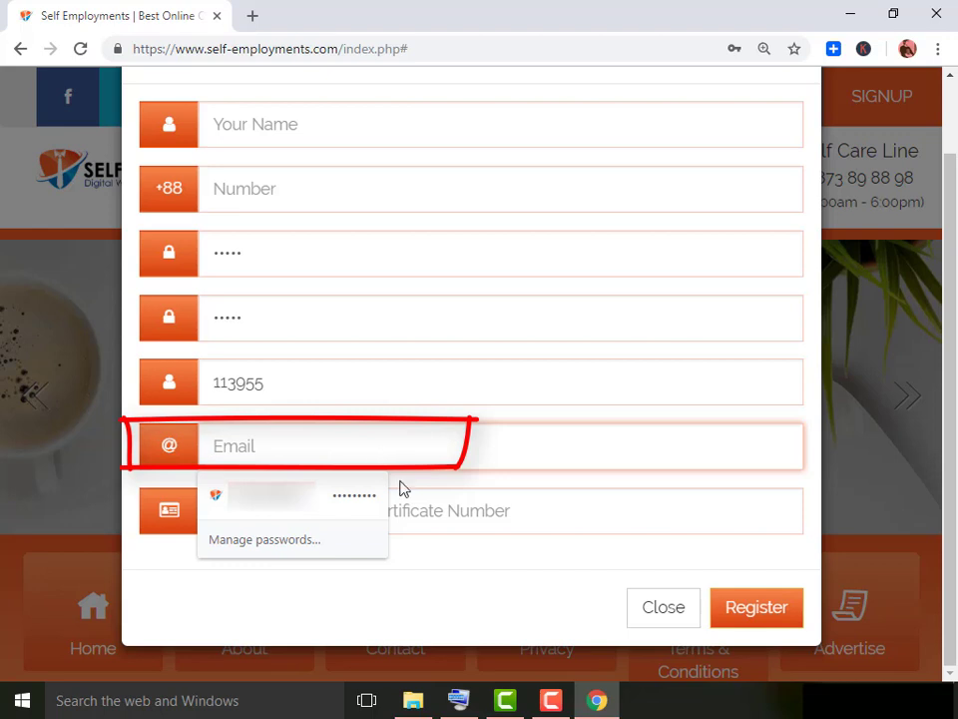
pyautogui.click(477, 509)
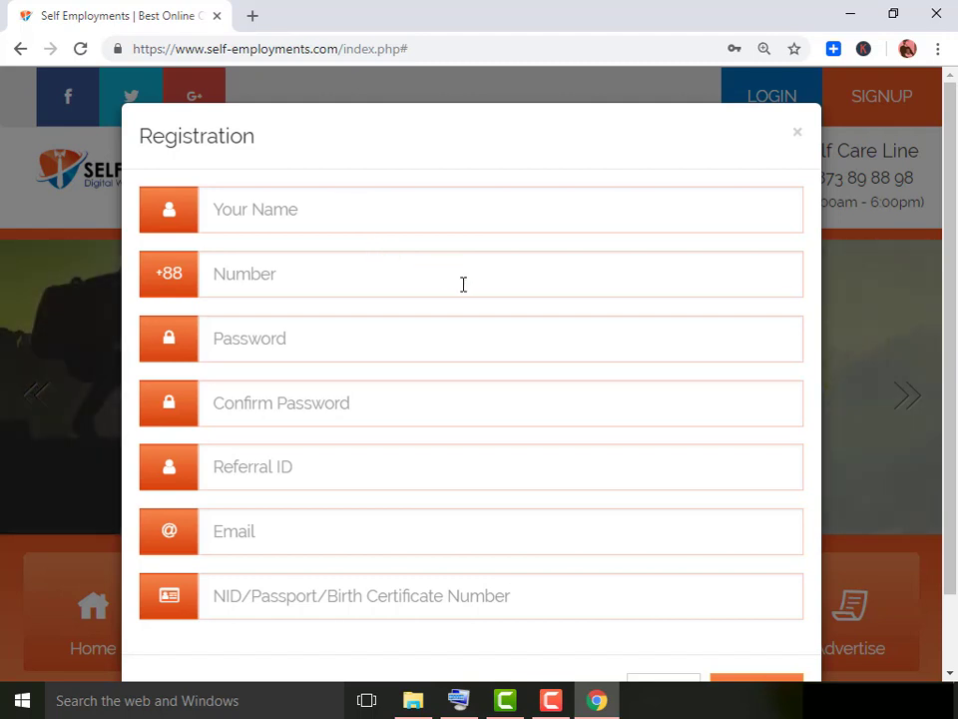
# Scroll through the form, close it, and bring up the proff screenshots folder.
pyautogui.scroll(-1, 482, 299)
pyautogui.scroll(-1, 482, 299)
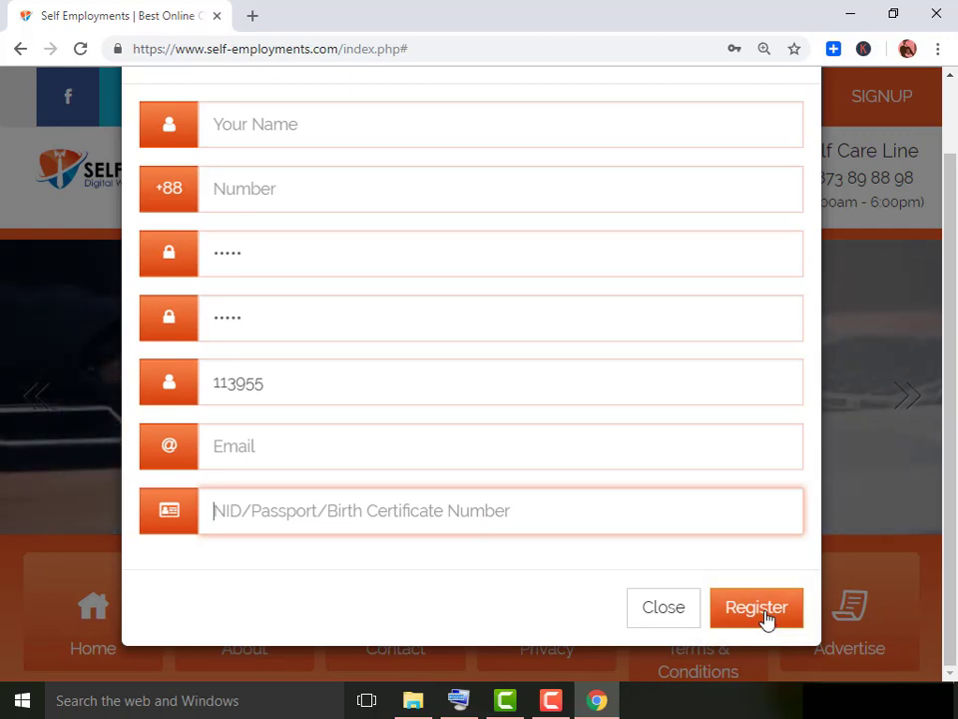
pyautogui.scroll(1, 766, 619)
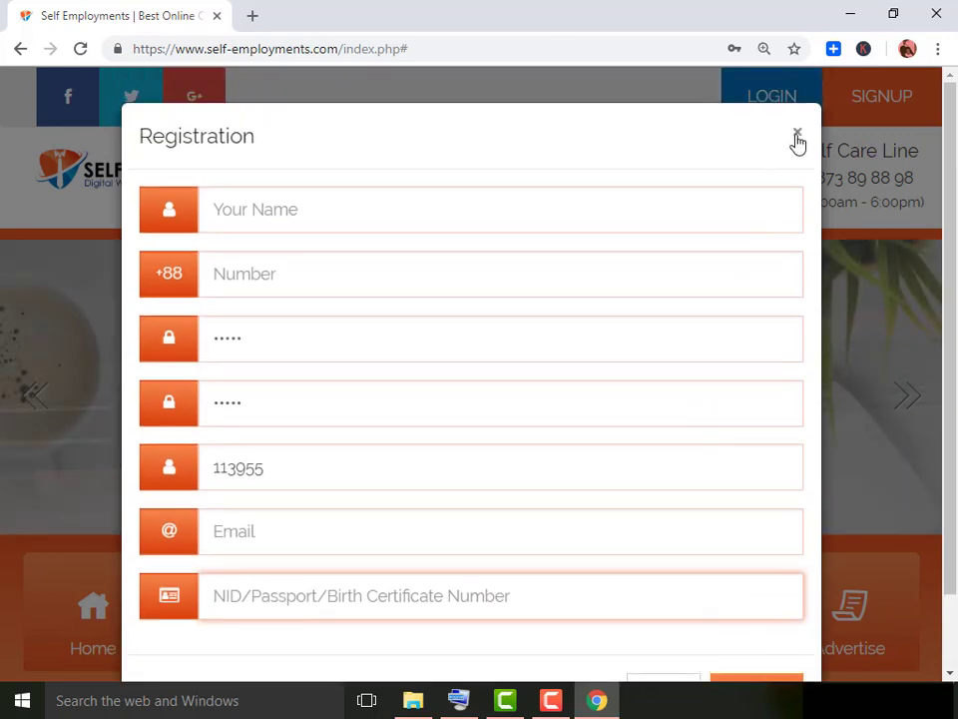
pyautogui.click(798, 132)
pyautogui.click(415, 701)
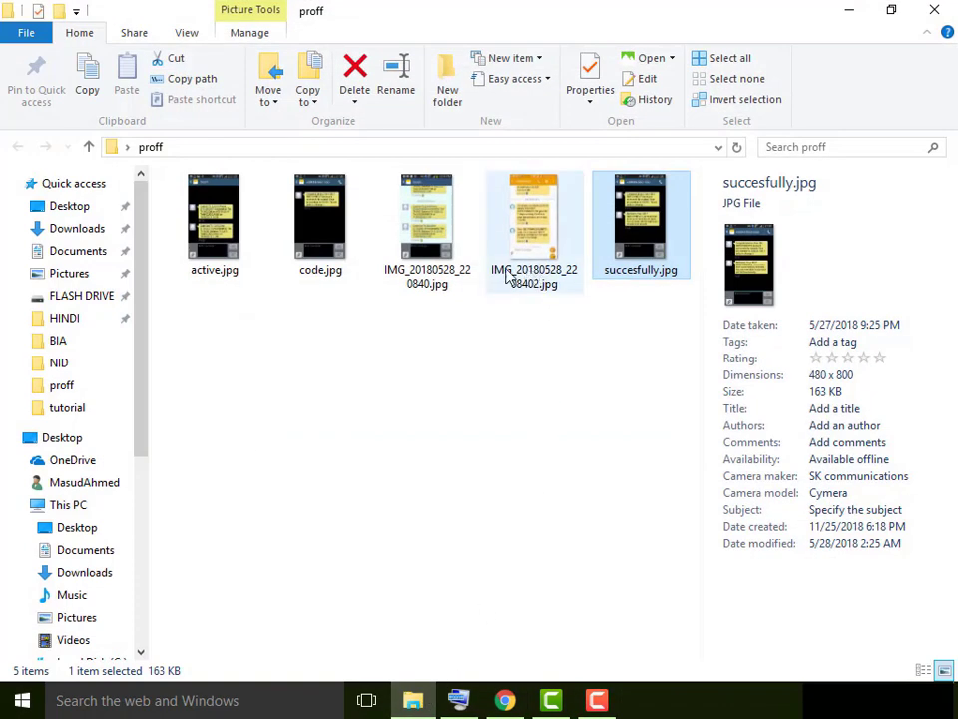
# View code.jpg's account-created message in Photos, then return to Chrome.
pyautogui.doubleClick(322, 239)
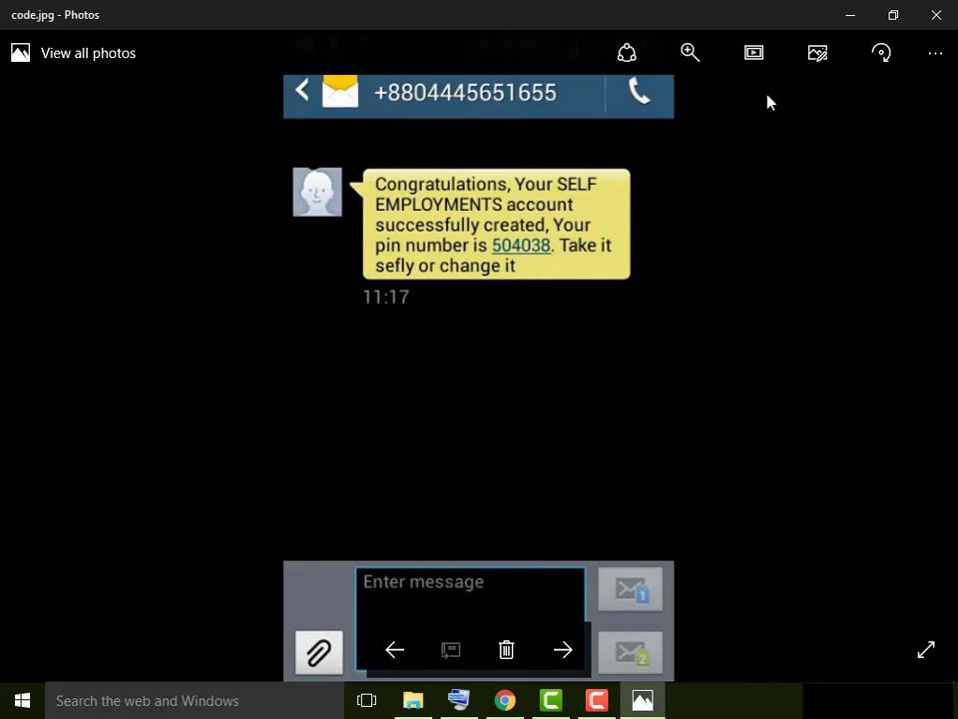
pyautogui.click(936, 16)
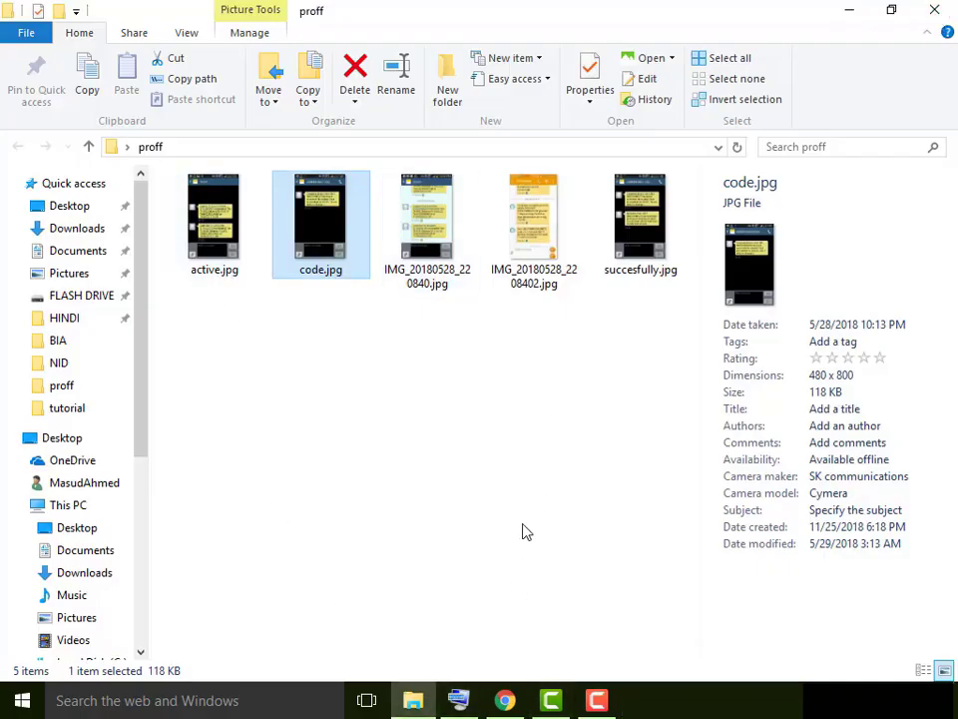
pyautogui.click(506, 700)
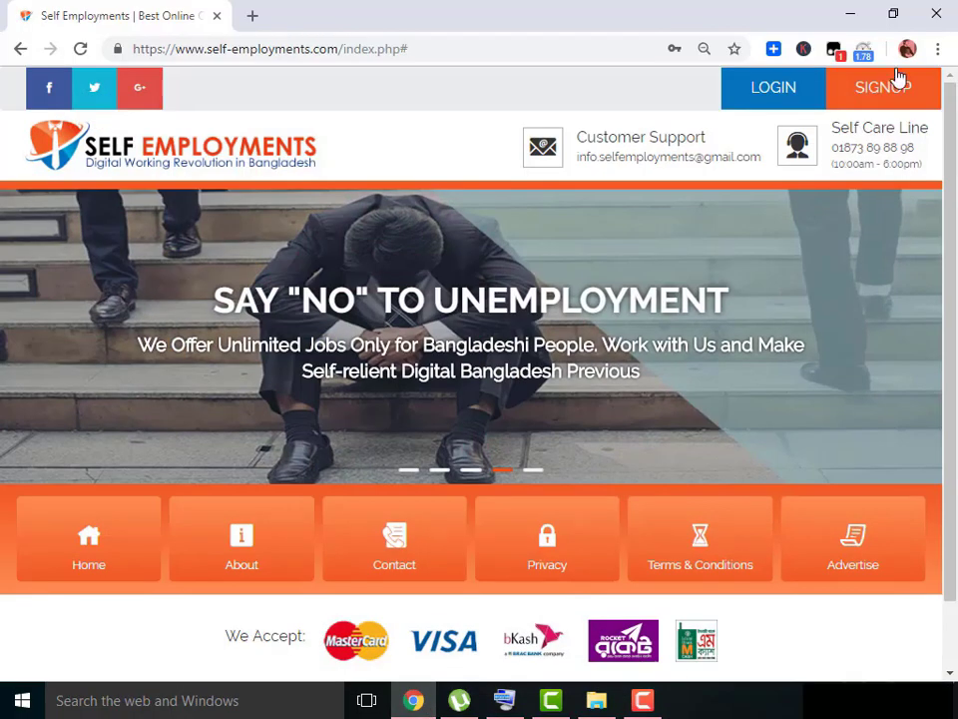
# Log in to Self Employments with the account's phone number and password.
pyautogui.click(767, 101)
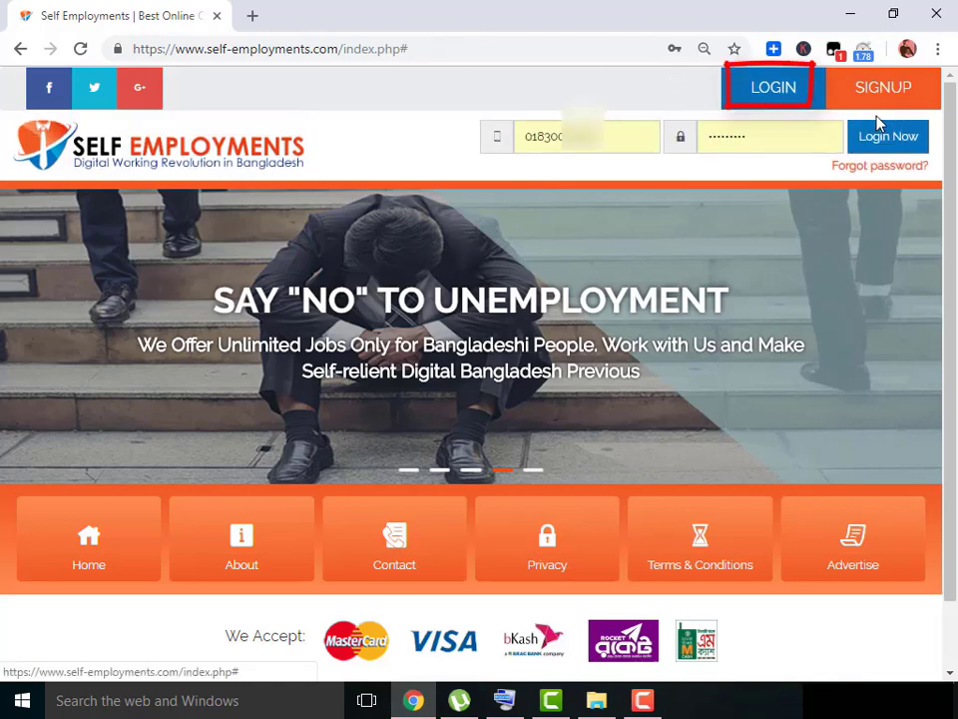
pyautogui.doubleClick(620, 131)
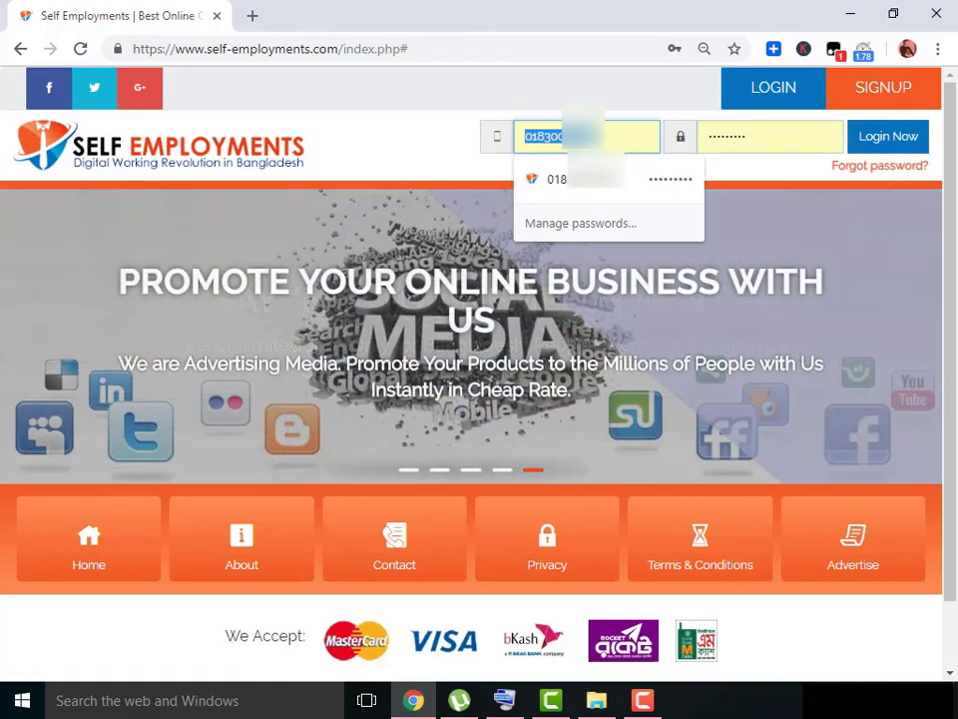
pyautogui.rightClick(576, 141)
pyautogui.click(617, 195)
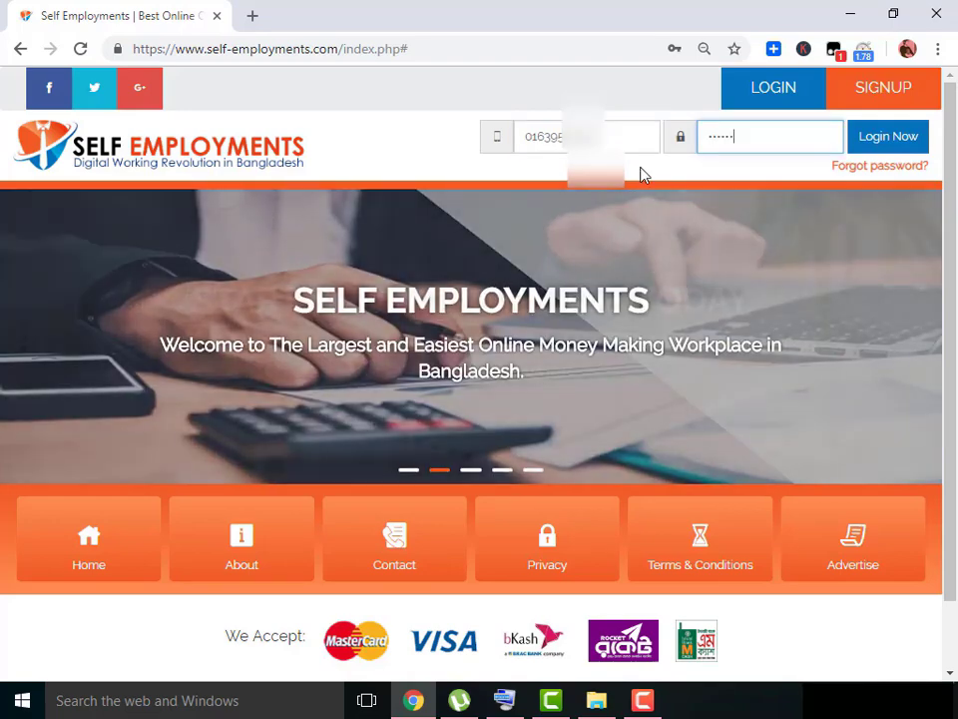
pyautogui.write('•')
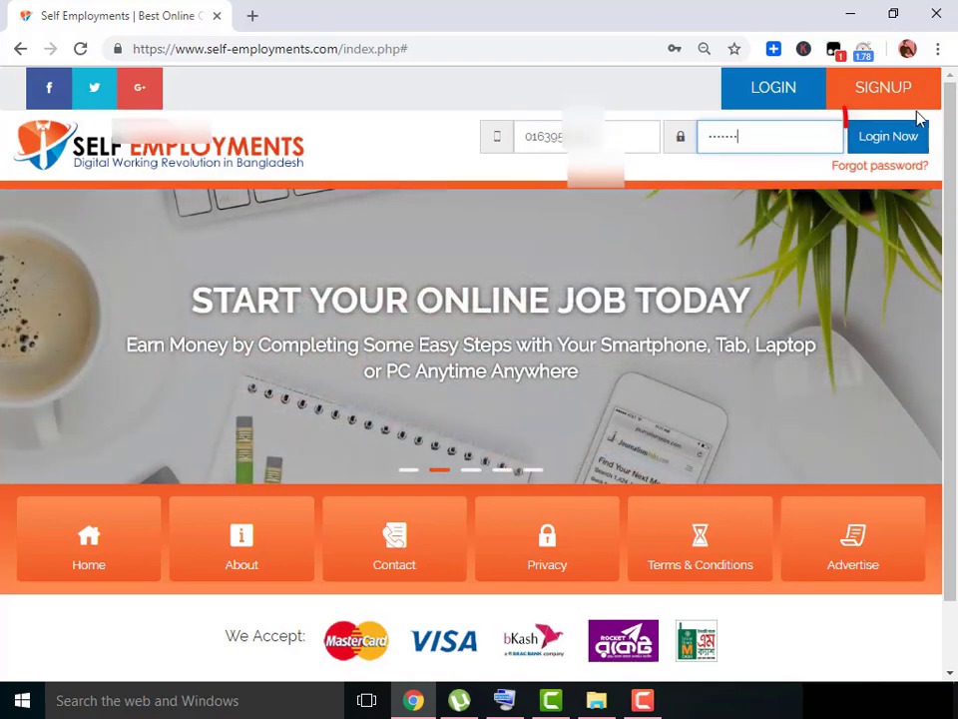
pyautogui.click(889, 135)
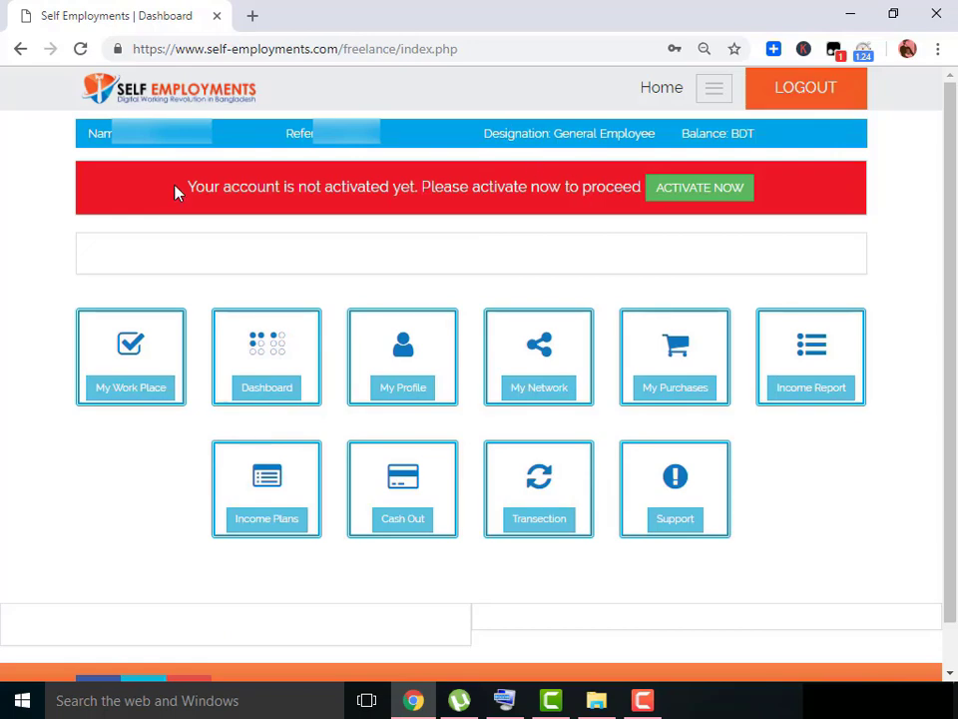
# From the account-not-activated notice, open the activation page and scroll to its form.
pyautogui.moveTo(174, 193); pyautogui.dragTo(812, 189)
pyautogui.click(813, 188)
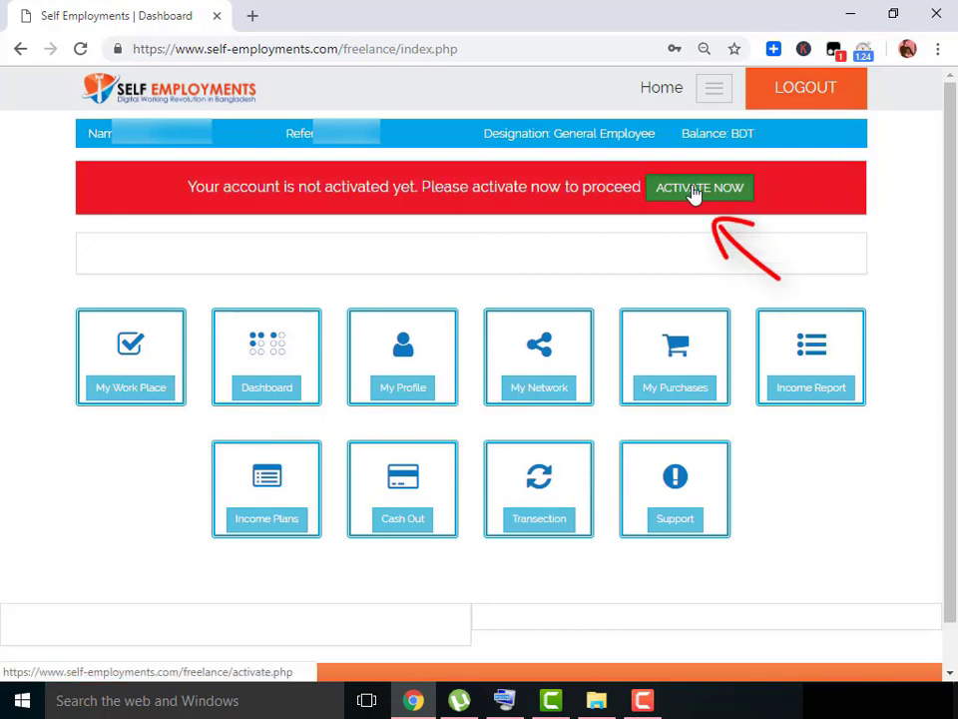
pyautogui.click(694, 190)
pyautogui.scroll(-3, 511, 334)
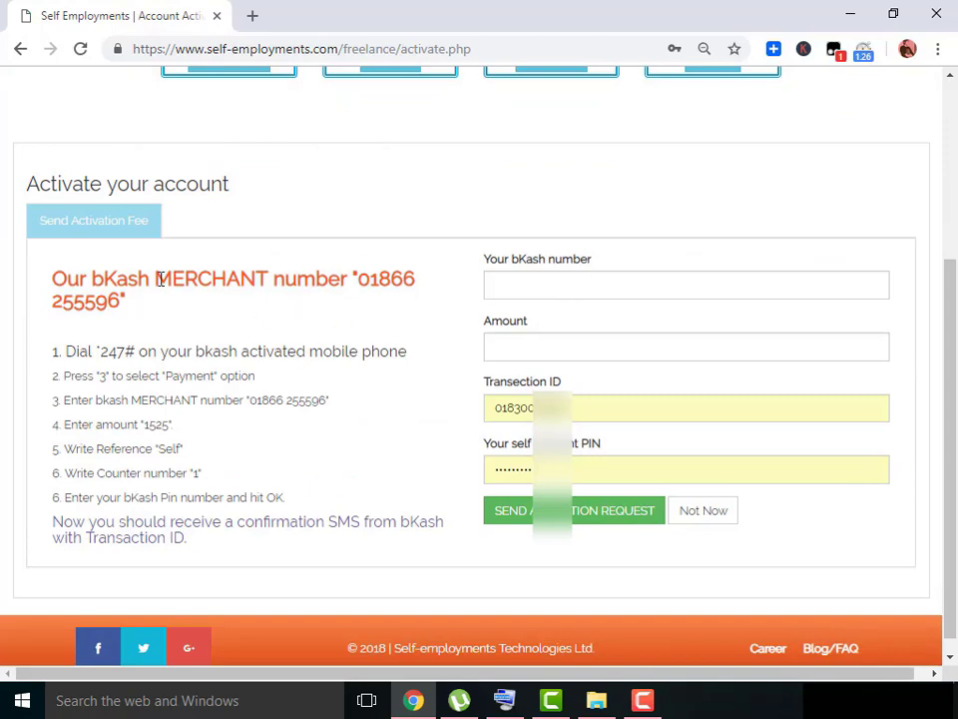
# Read through the bKash merchant number heading and the four payment instruction steps.
pyautogui.moveTo(52, 279); pyautogui.dragTo(139, 310)
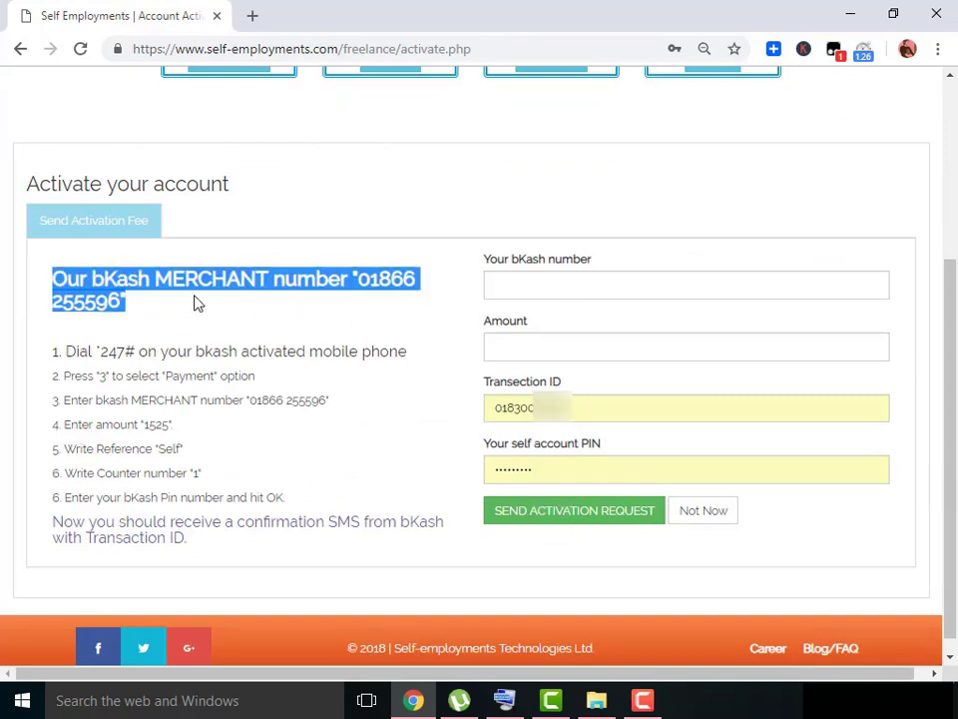
pyautogui.click(331, 304)
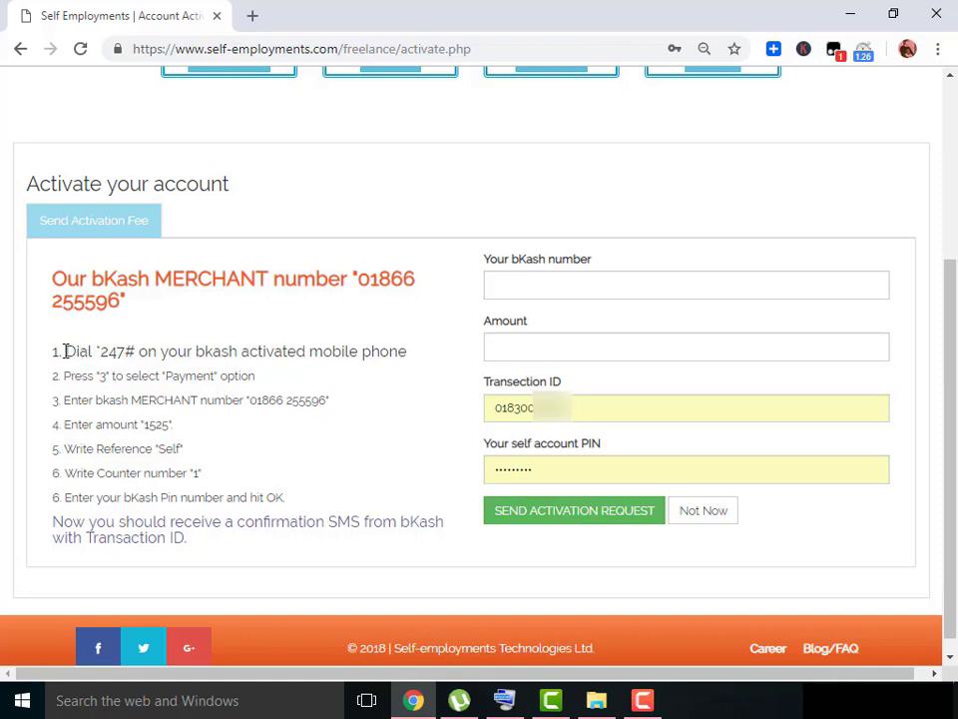
pyautogui.moveTo(65, 351); pyautogui.dragTo(389, 352)
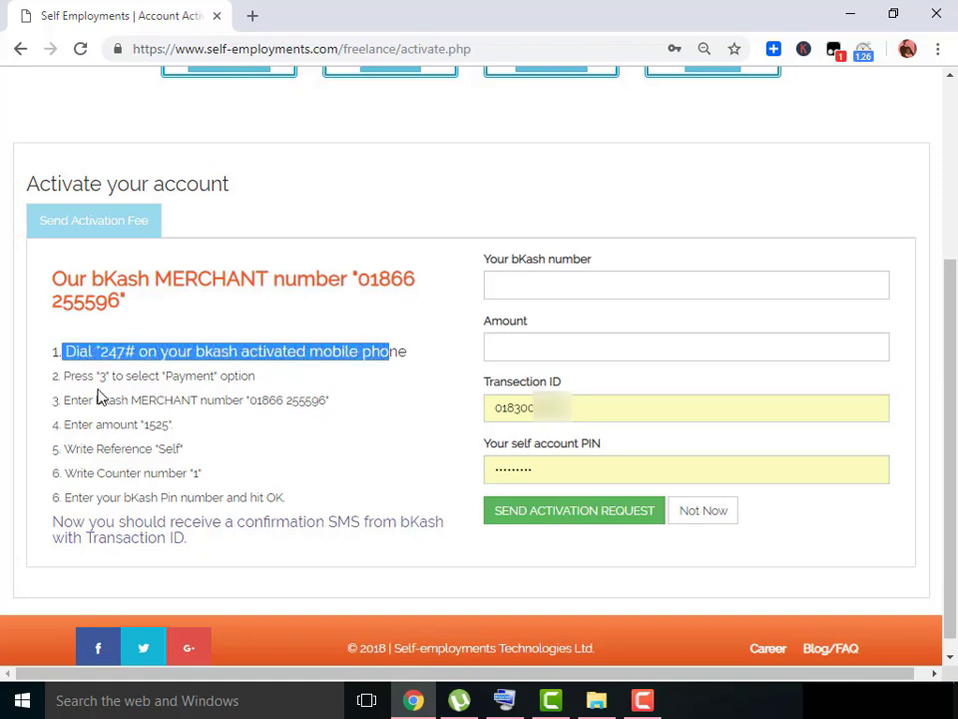
pyautogui.moveTo(60, 376); pyautogui.dragTo(254, 375)
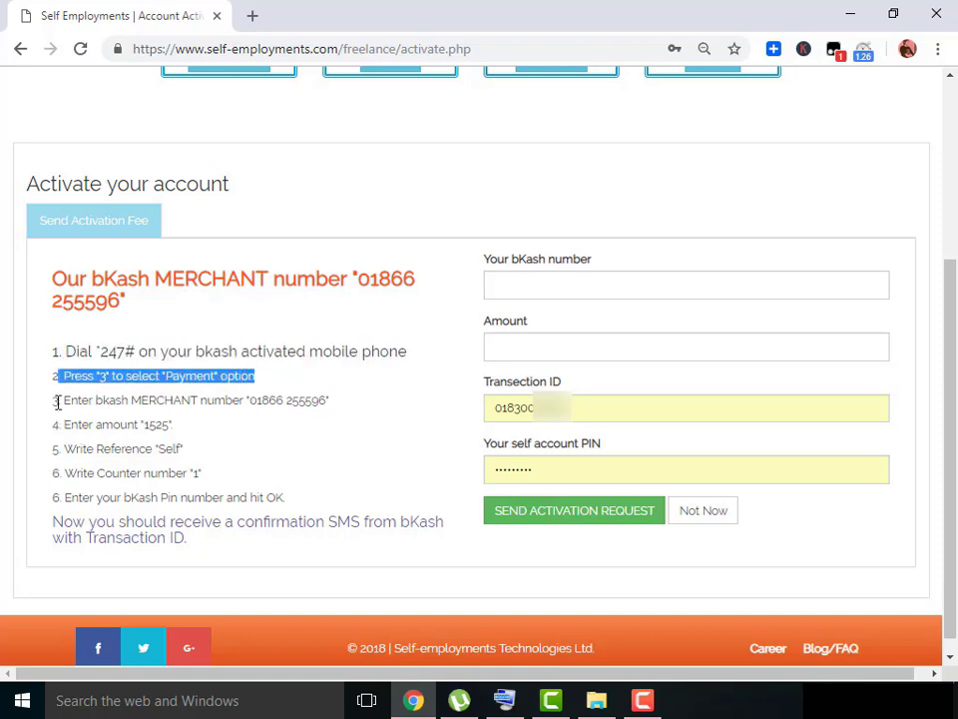
pyautogui.moveTo(58, 402); pyautogui.dragTo(333, 398)
pyautogui.click(100, 419)
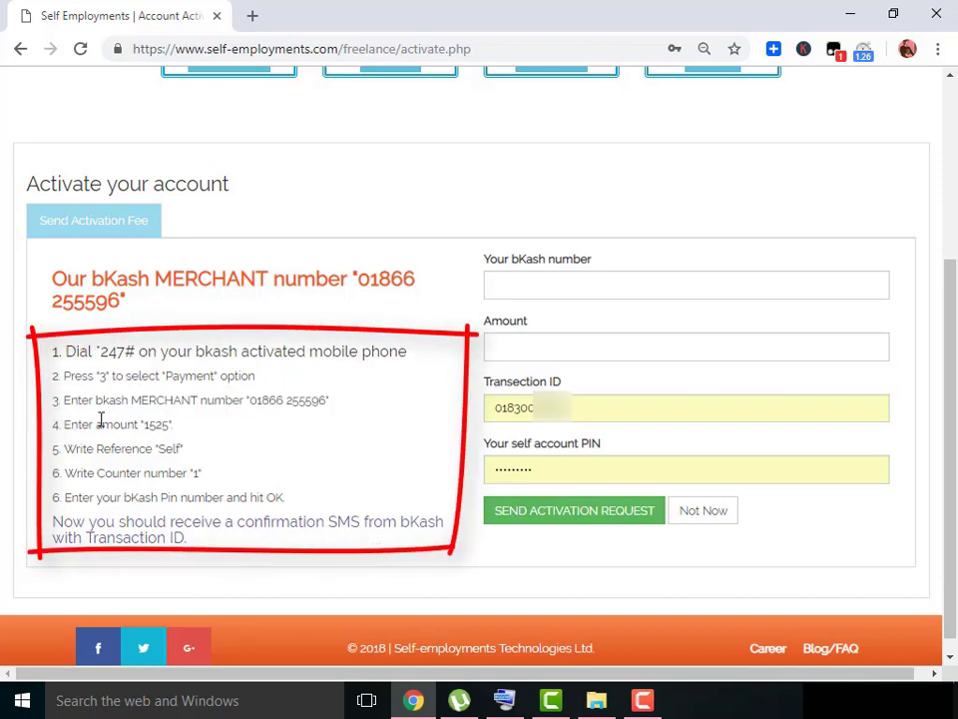
pyautogui.moveTo(61, 424); pyautogui.dragTo(189, 413)
# Compare the bKash number and Amount fields against the required 1525 payment amount.
pyautogui.click(623, 292)
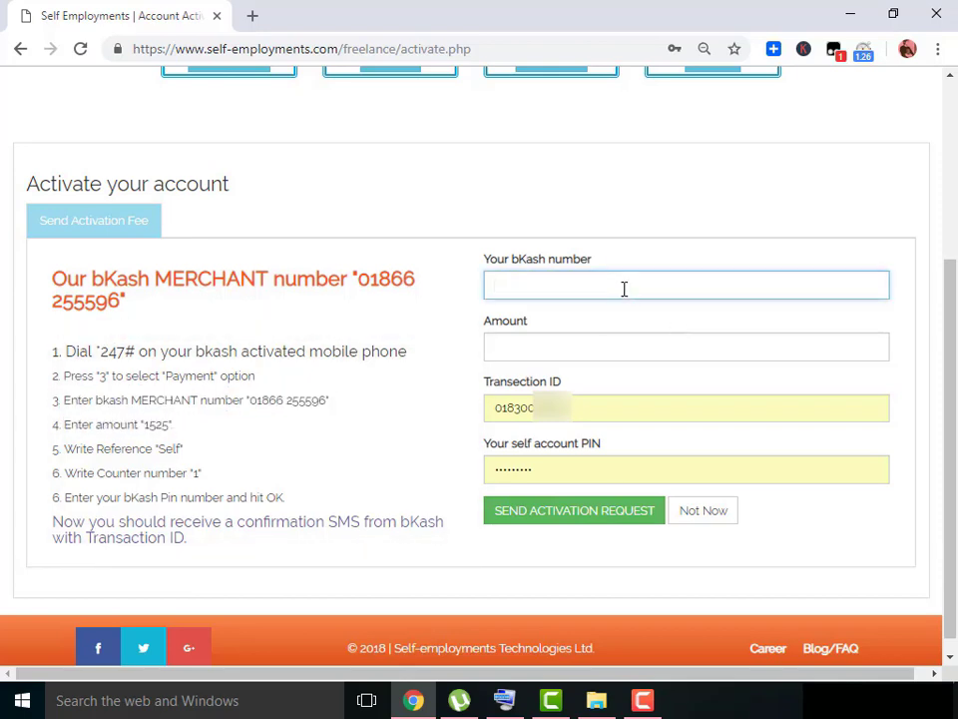
pyautogui.scroll(3, 629, 289)
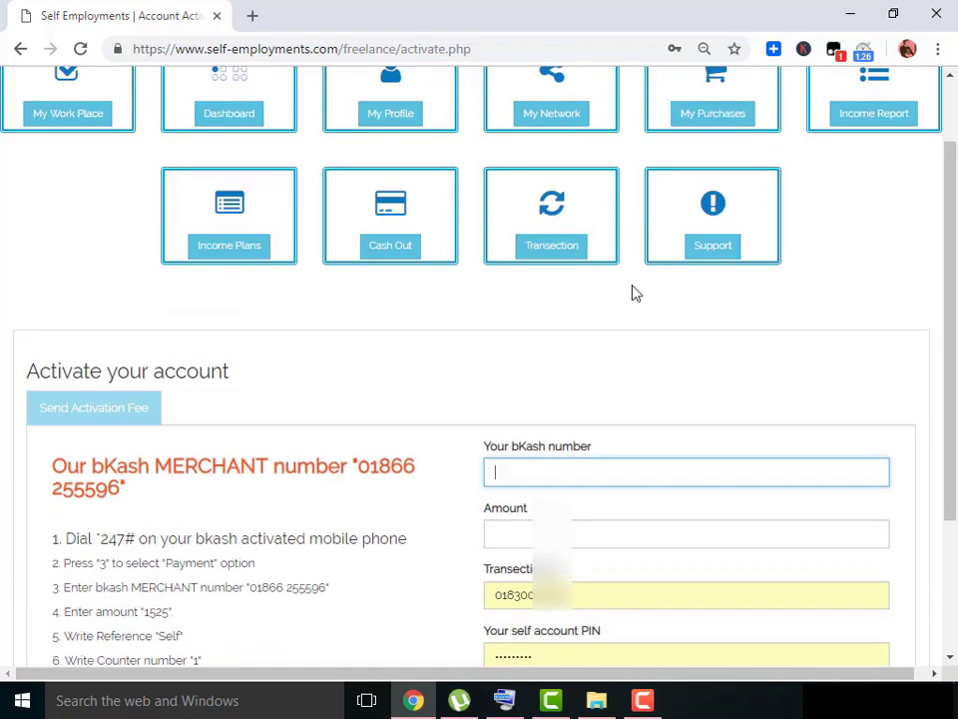
pyautogui.scroll(-3, 610, 295)
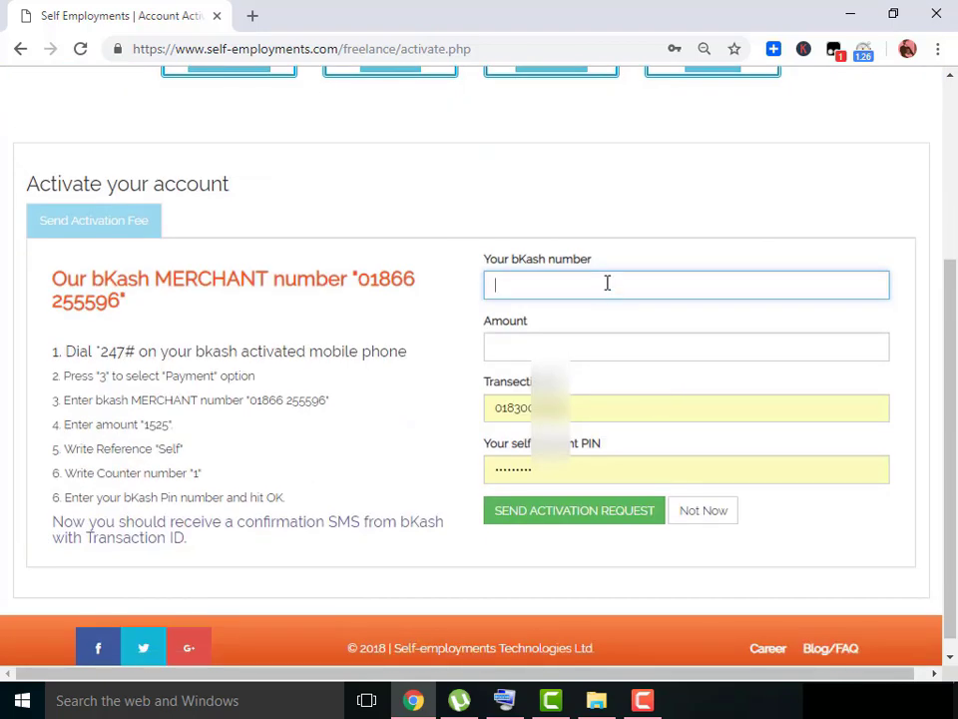
pyautogui.click(605, 356)
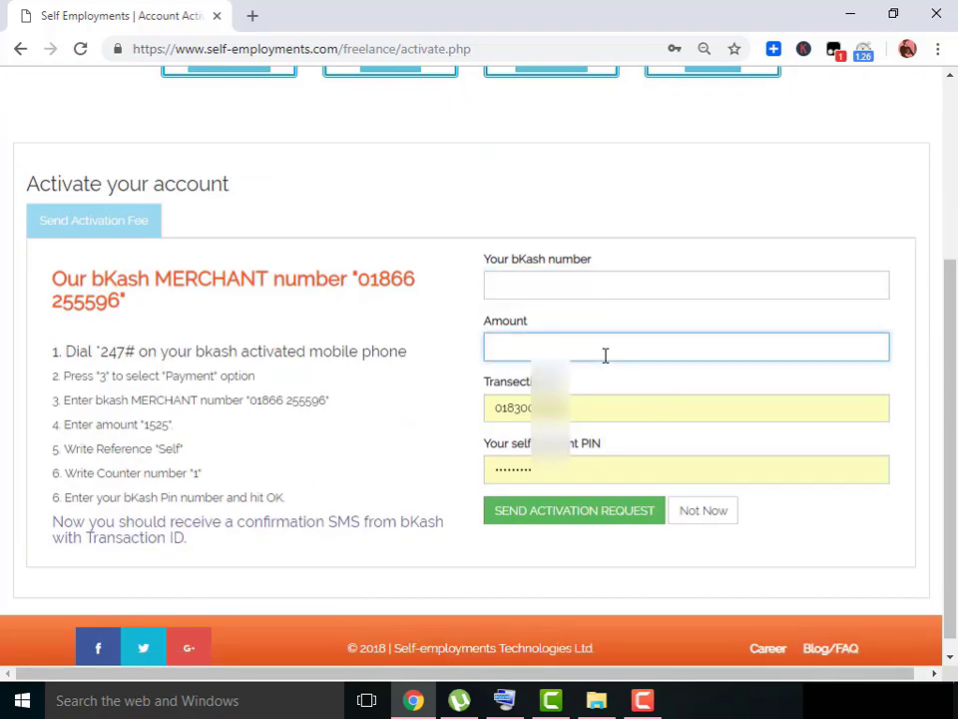
pyautogui.scroll(1, 605, 351)
pyautogui.scroll(-1, 507, 388)
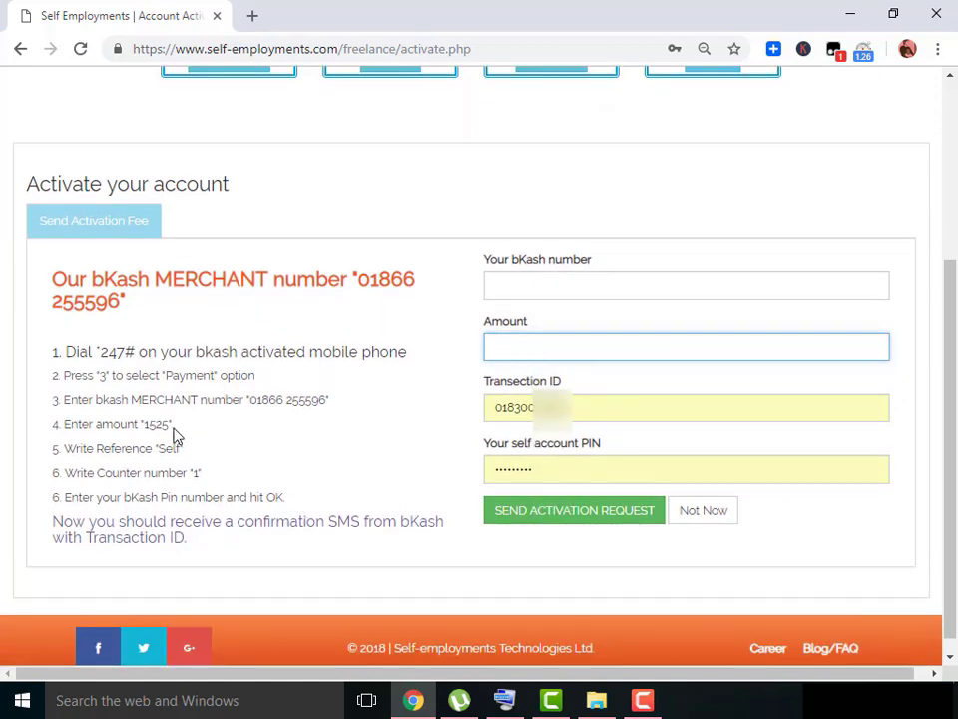
pyautogui.moveTo(173, 427); pyautogui.dragTo(148, 426)
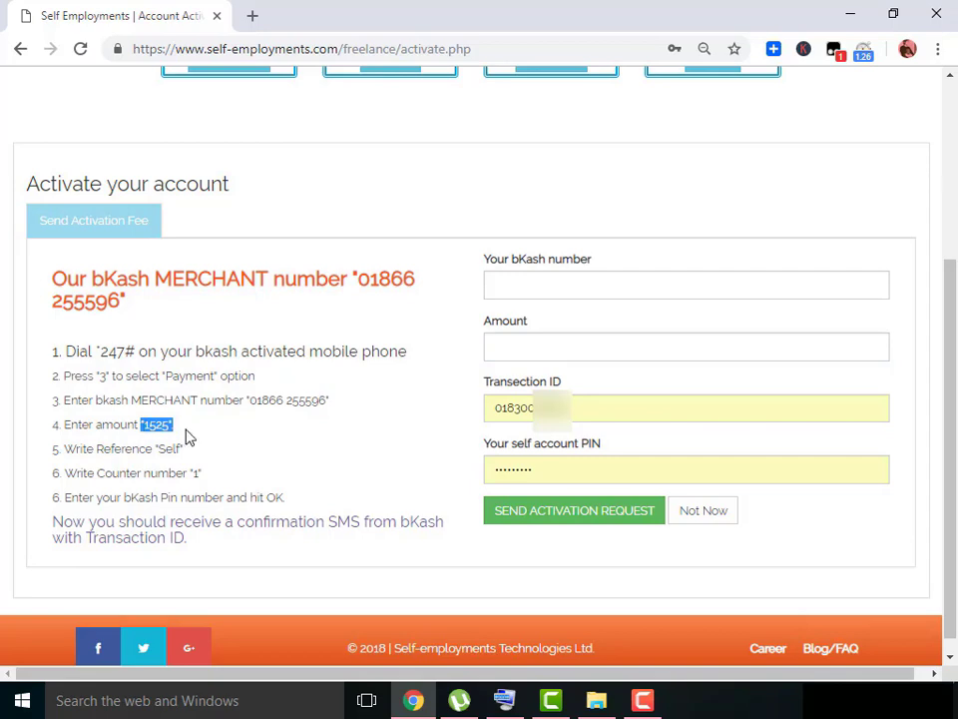
pyautogui.tripleClick(185, 429)
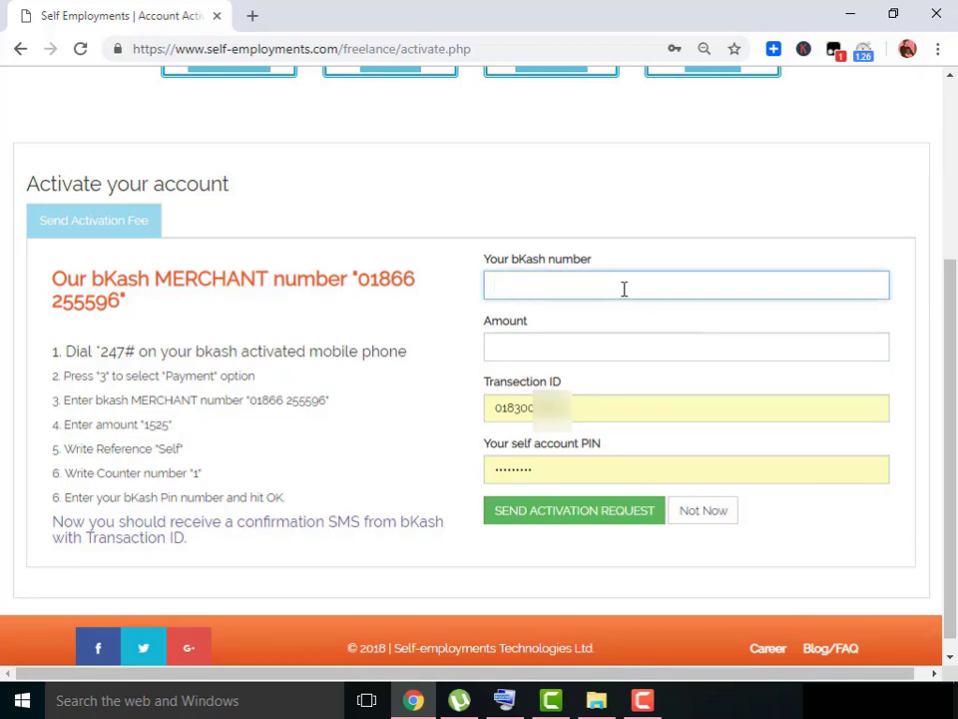
pyautogui.scroll(2, 623, 287)
pyautogui.scroll(-2, 657, 399)
pyautogui.click(605, 356)
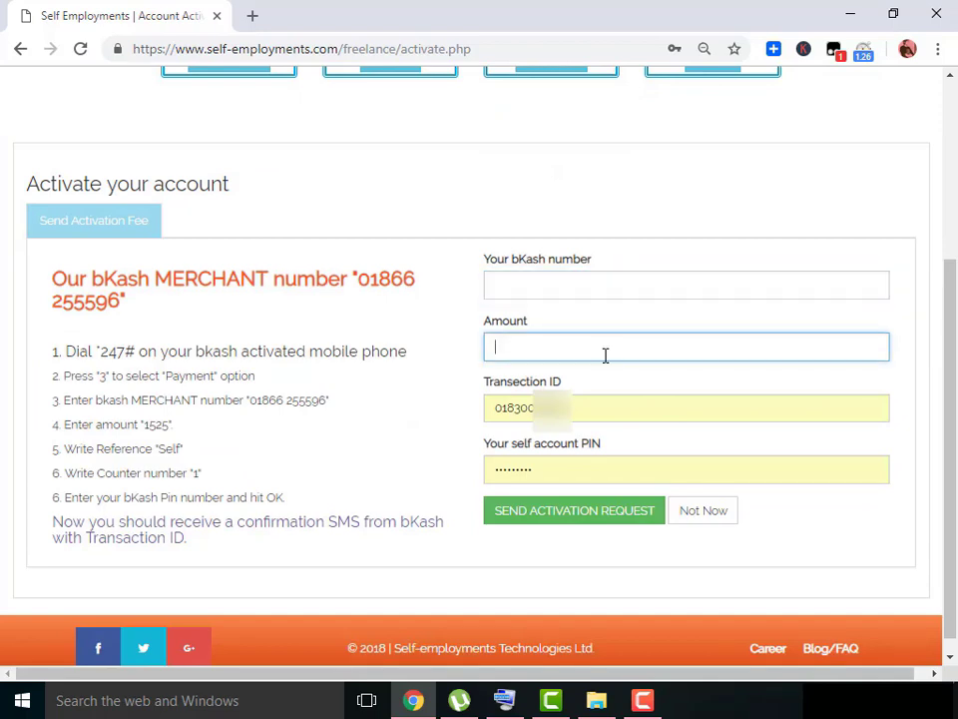
pyautogui.scroll(2, 605, 351)
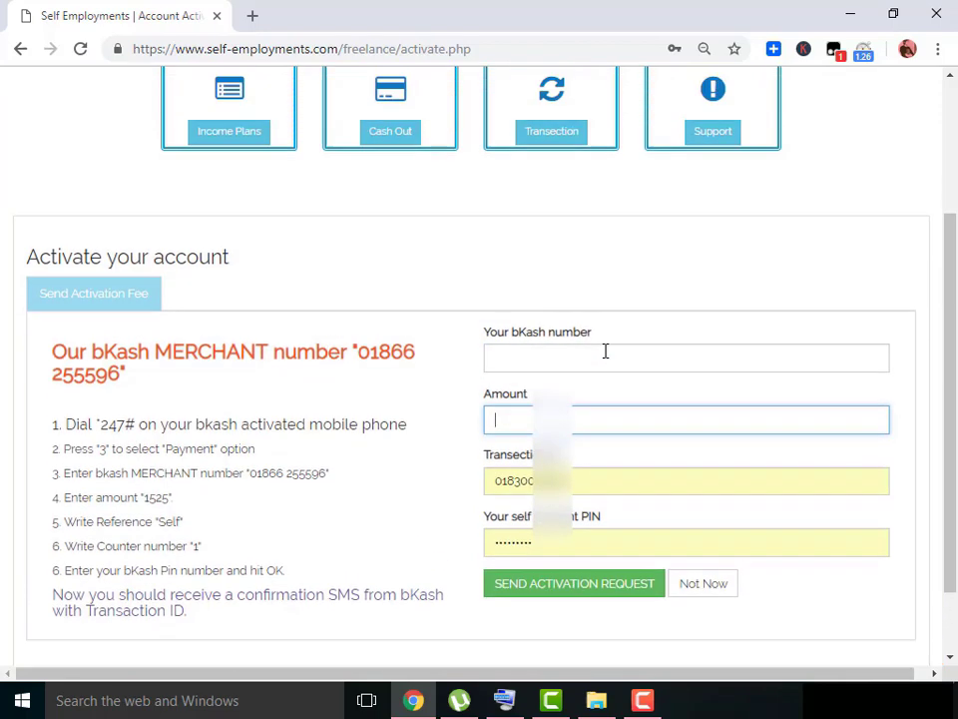
pyautogui.scroll(-2, 485, 398)
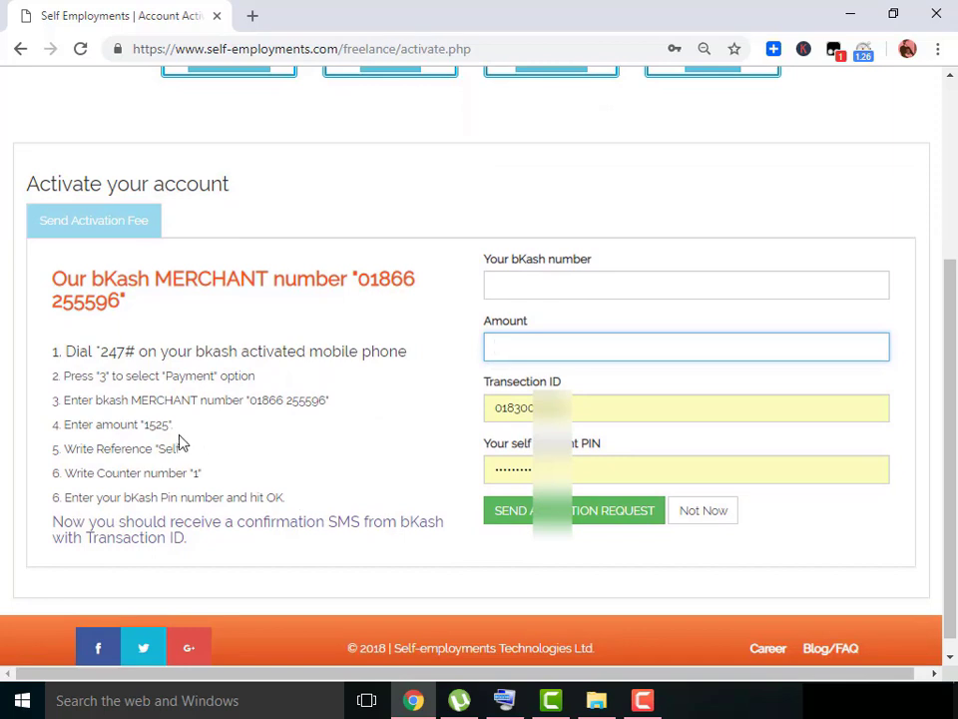
pyautogui.moveTo(173, 424); pyautogui.dragTo(148, 426)
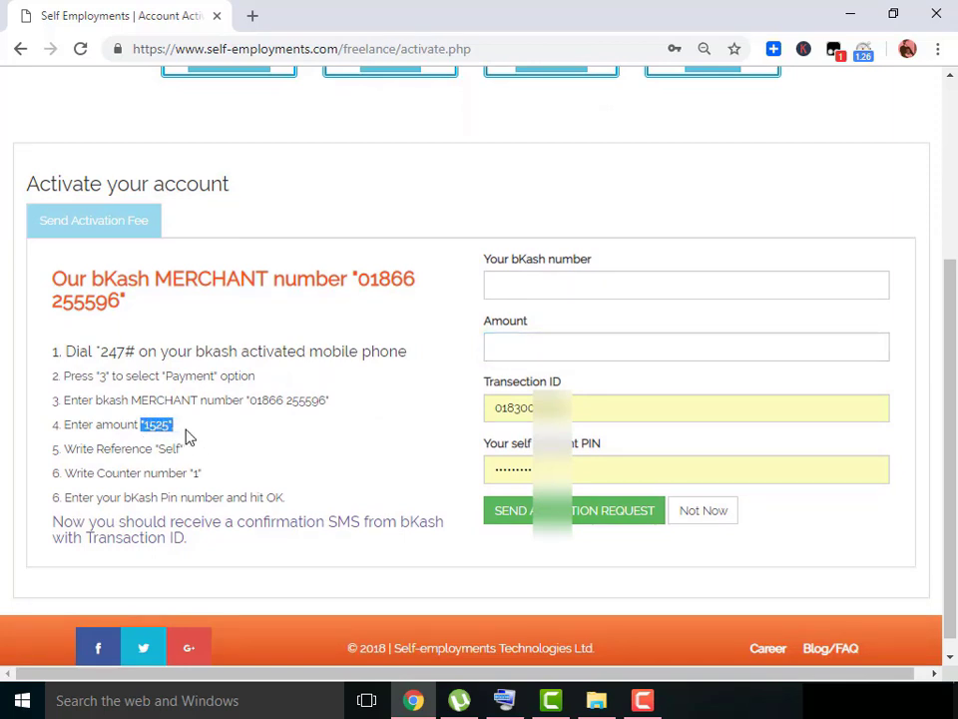
# Review the merchant heading and payment steps again alongside the form fields.
pyautogui.click(260, 417)
pyautogui.click(611, 285)
pyautogui.scroll(2, 625, 290)
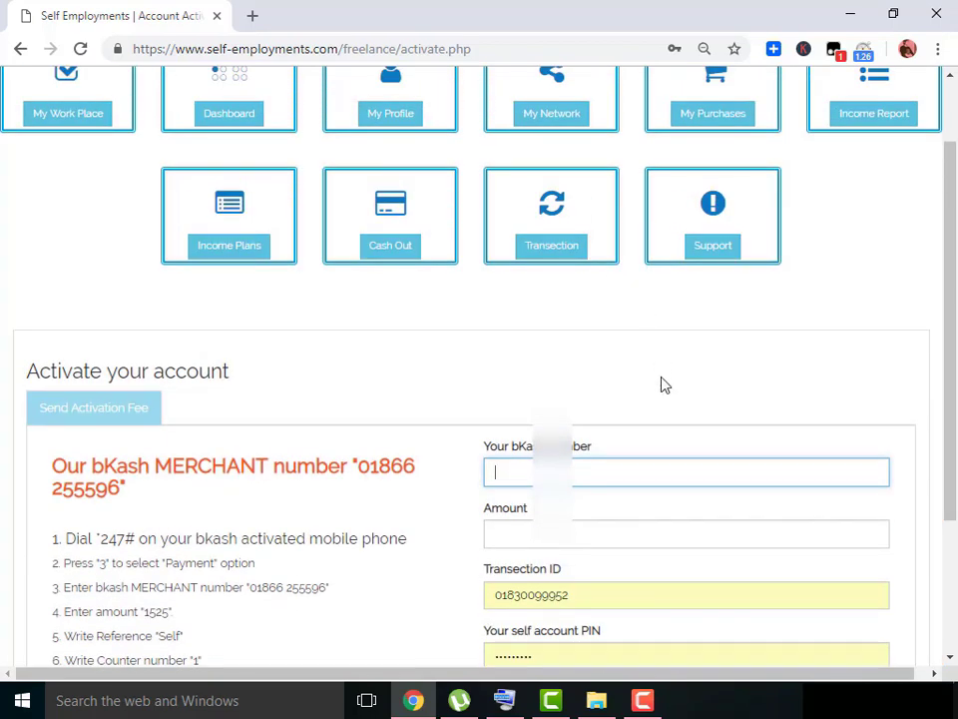
pyautogui.scroll(-2, 661, 385)
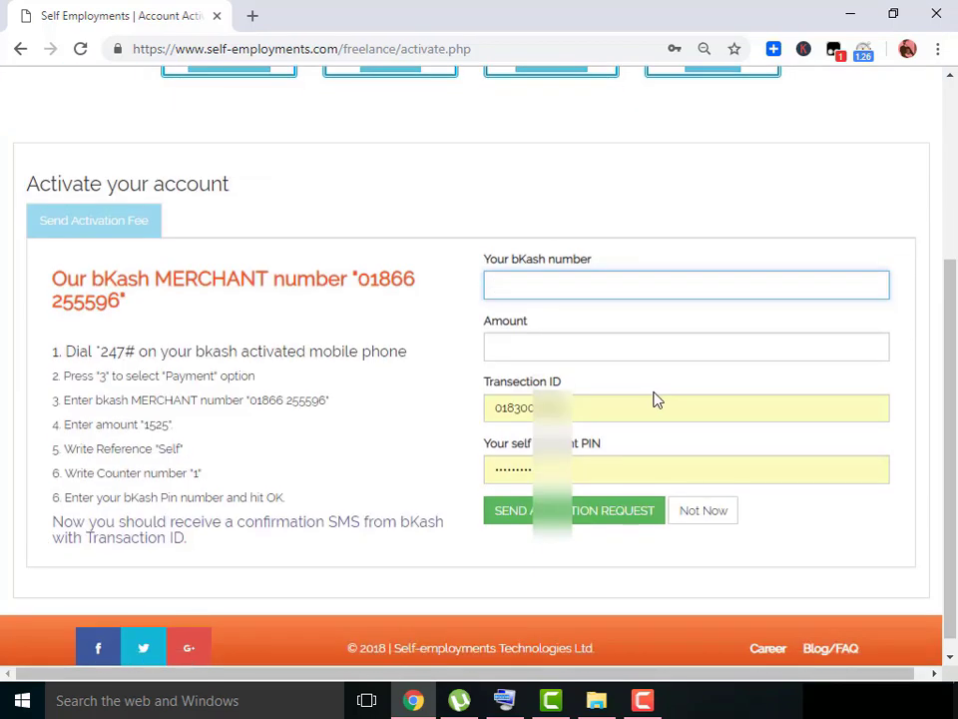
pyautogui.click(605, 357)
pyautogui.scroll(2, 605, 358)
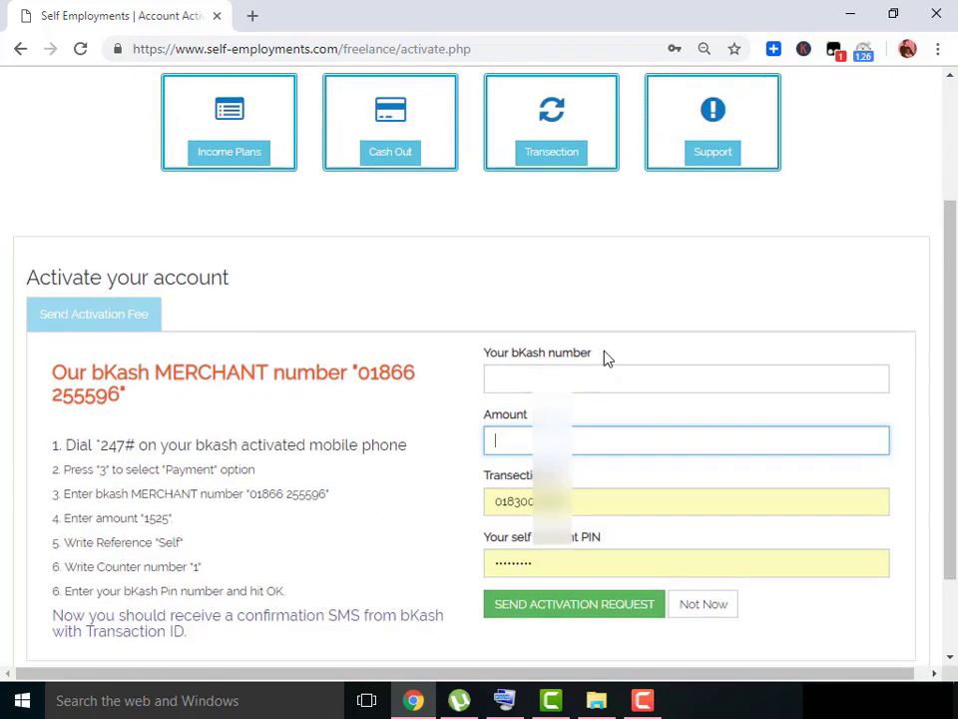
pyautogui.scroll(-2, 605, 358)
pyautogui.tripleClick(338, 305)
pyautogui.click(155, 316)
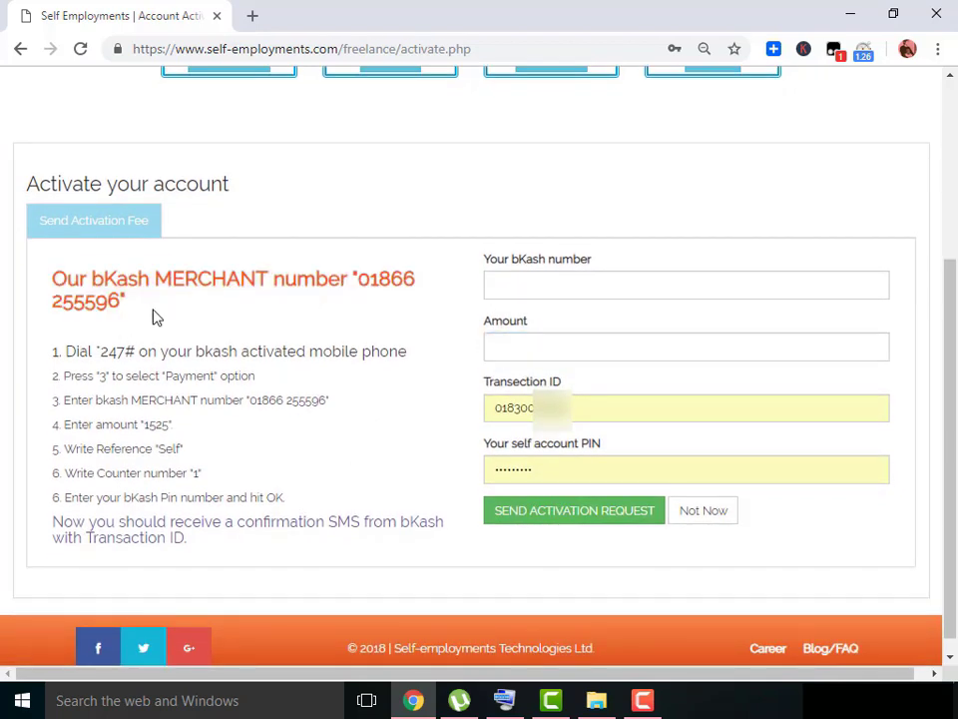
pyautogui.moveTo(67, 352); pyautogui.dragTo(386, 351)
pyautogui.moveTo(61, 377); pyautogui.dragTo(257, 377)
pyautogui.moveTo(58, 401); pyautogui.dragTo(334, 400)
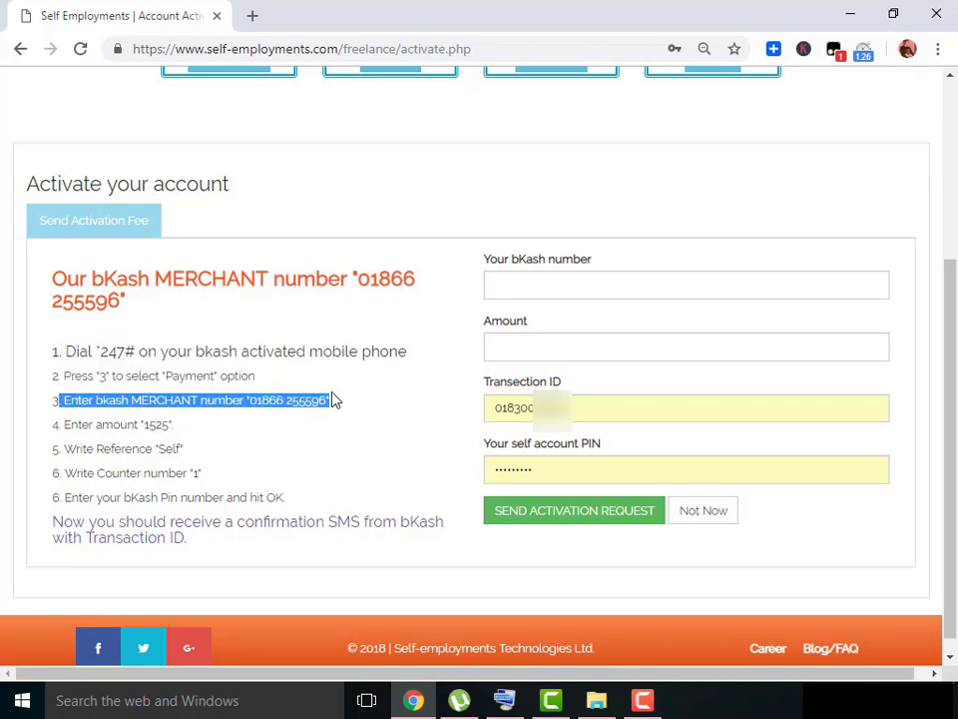
pyautogui.moveTo(66, 424); pyautogui.dragTo(191, 417)
# Recheck the 1525 amount, then reload with F5 to clear the autofilled Transaction ID and PIN.
pyautogui.click(631, 291)
pyautogui.scroll(2, 631, 290)
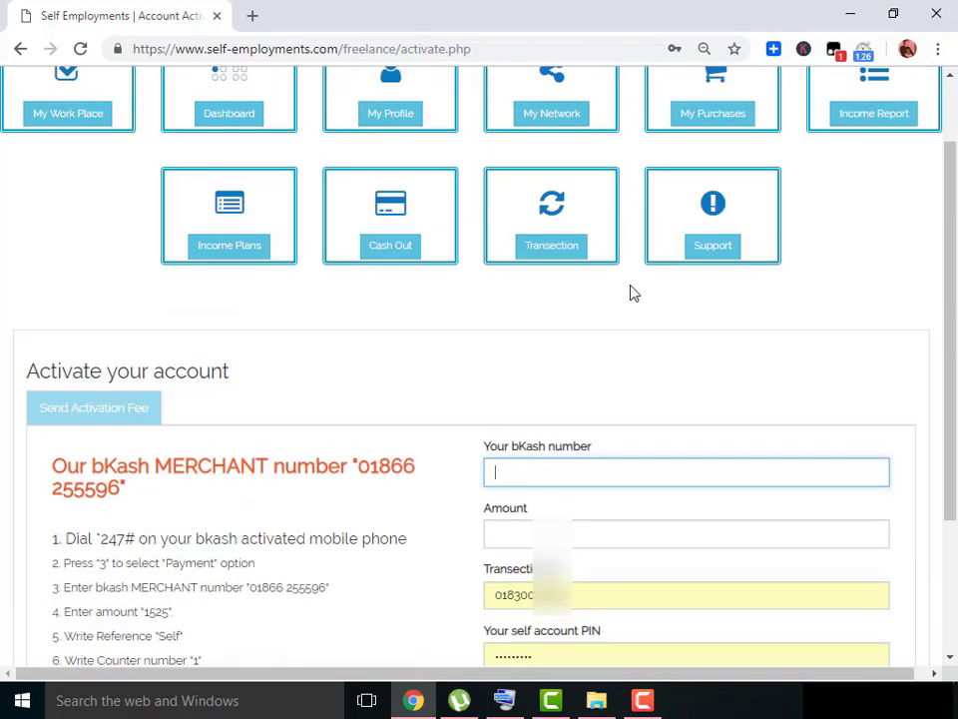
pyautogui.scroll(-2, 649, 350)
pyautogui.scroll(-1, 658, 390)
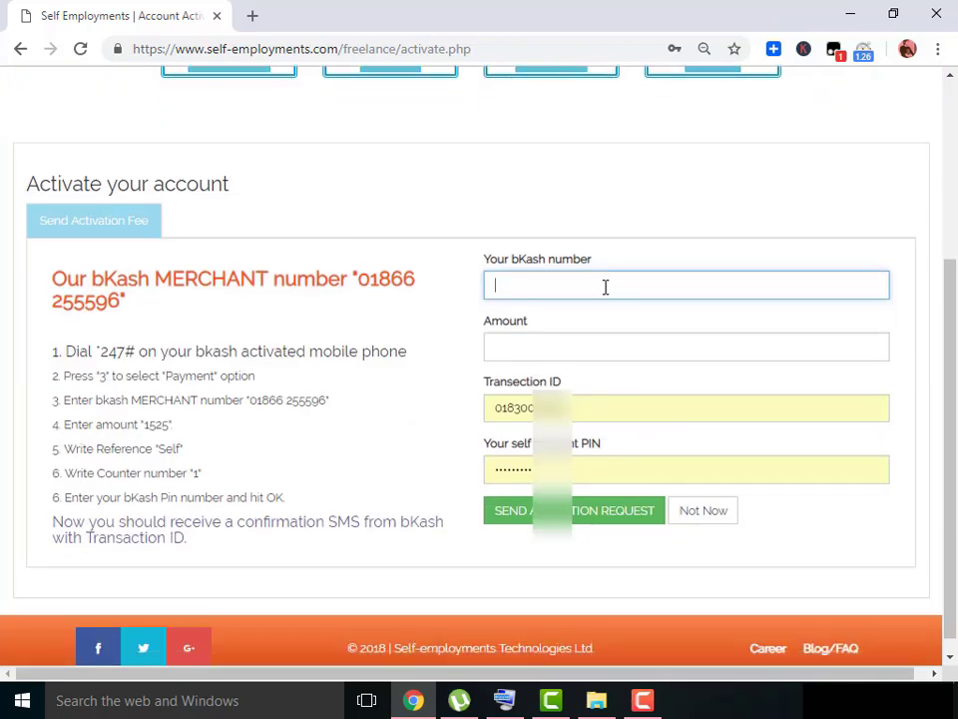
pyautogui.click(605, 349)
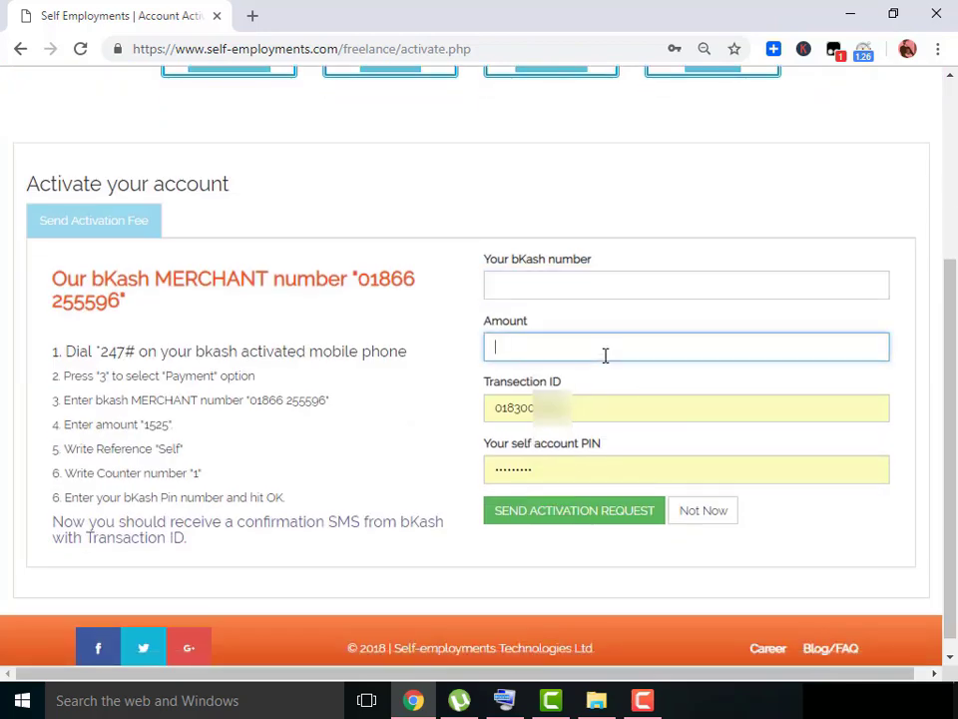
pyautogui.scroll(1, 496, 406)
pyautogui.scroll(-1, 399, 449)
pyautogui.moveTo(174, 425); pyautogui.dragTo(149, 426)
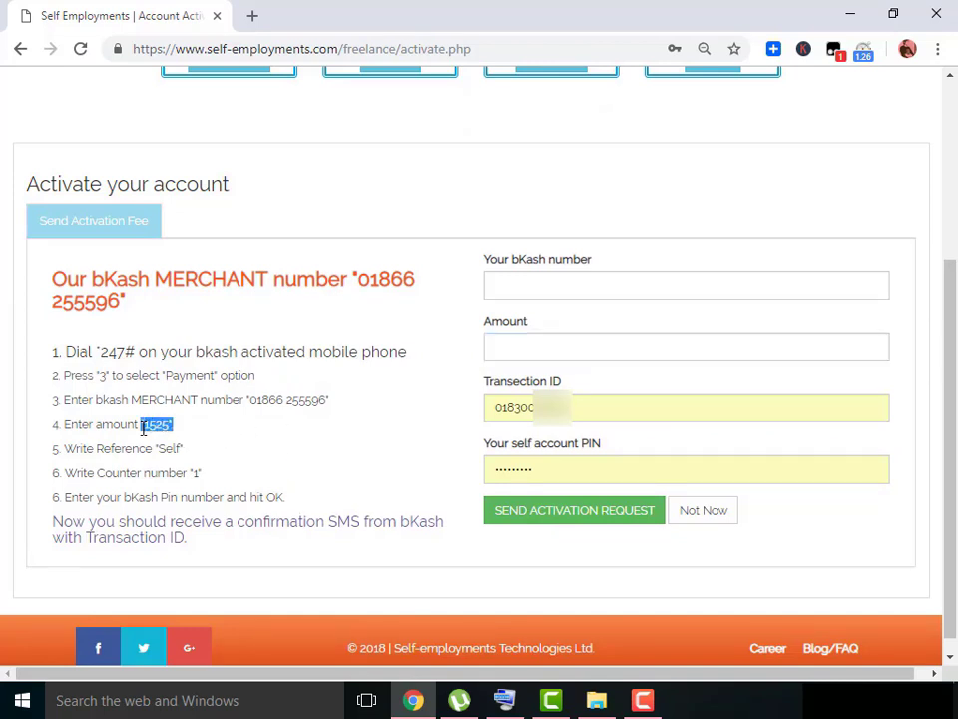
pyautogui.click(578, 342)
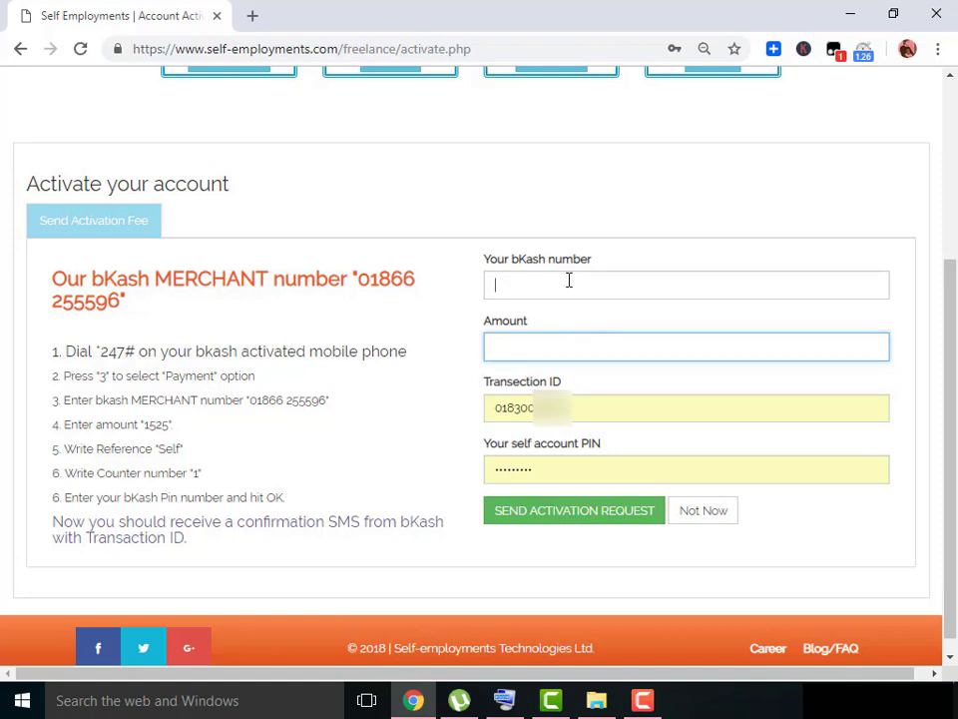
pyautogui.press('F5')
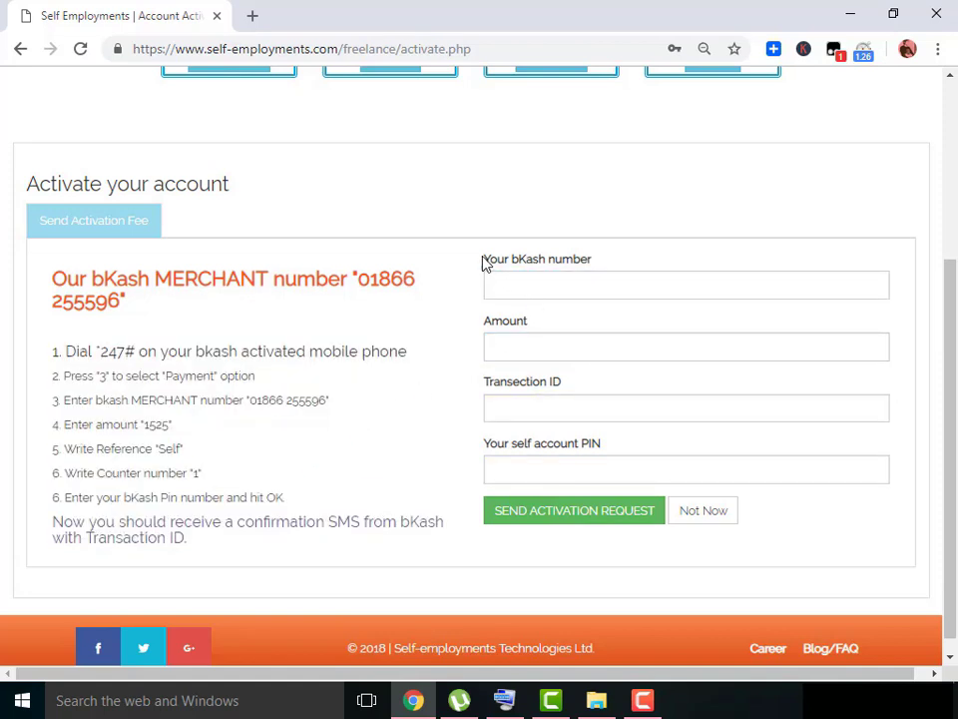
# Start typing a bKash number, then delete it to leave the field empty.
pyautogui.moveTo(484, 262); pyautogui.dragTo(590, 262)
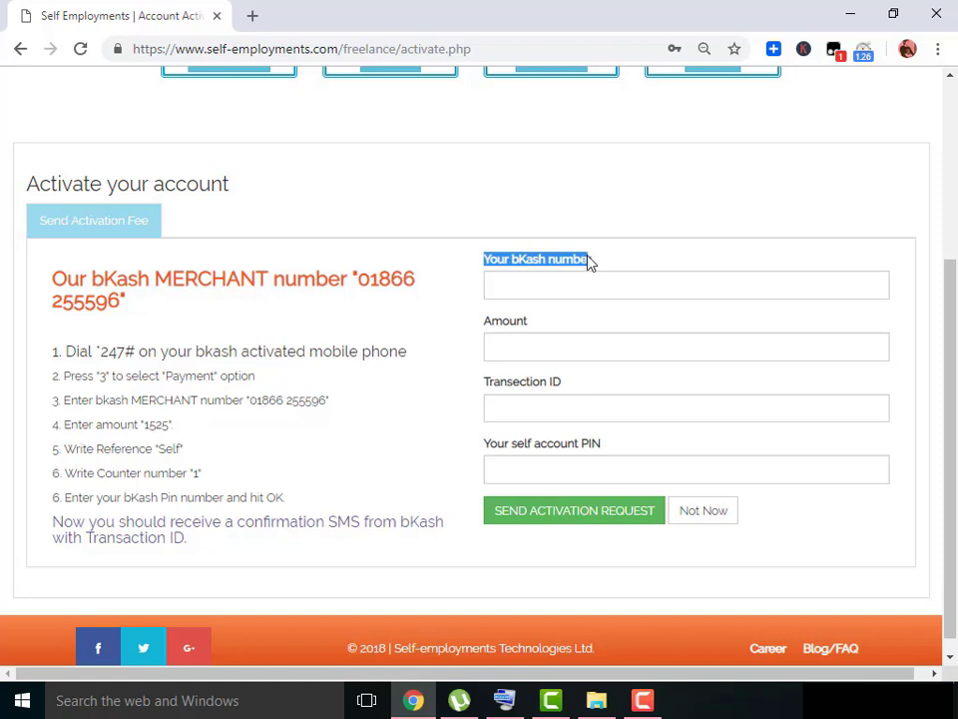
pyautogui.click(528, 290)
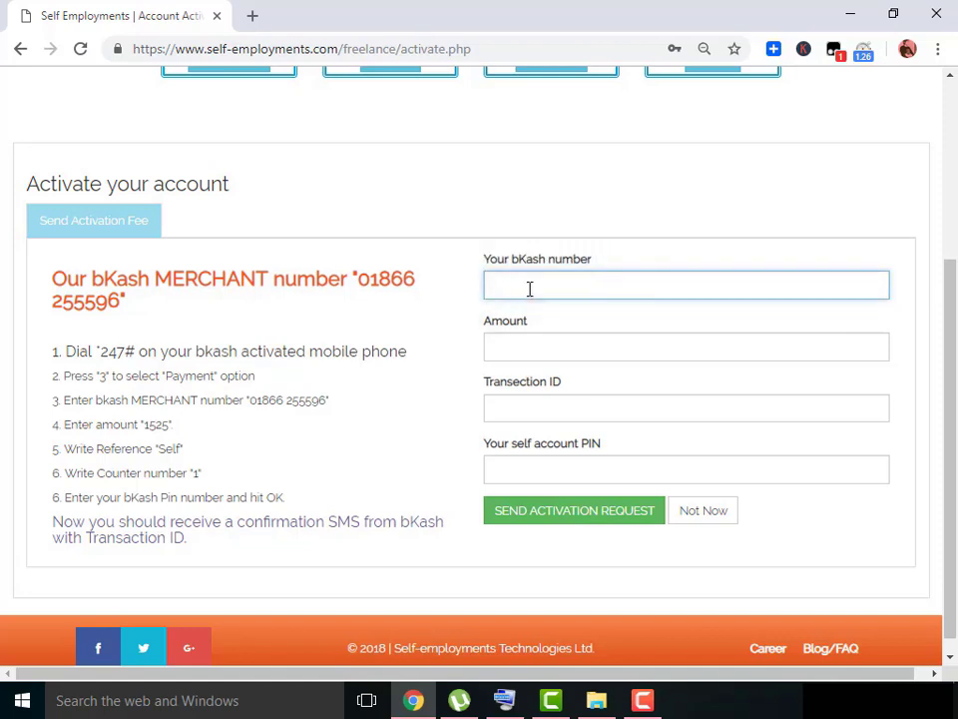
pyautogui.write('0183')
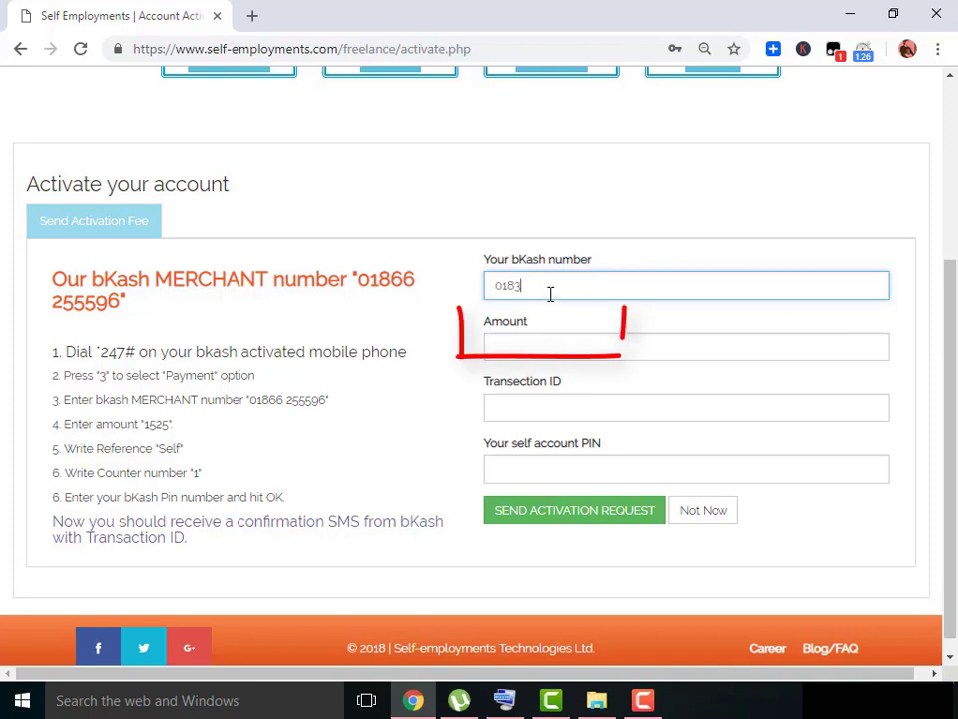
pyautogui.doubleClick(544, 282)
pyautogui.press('BackSpace')
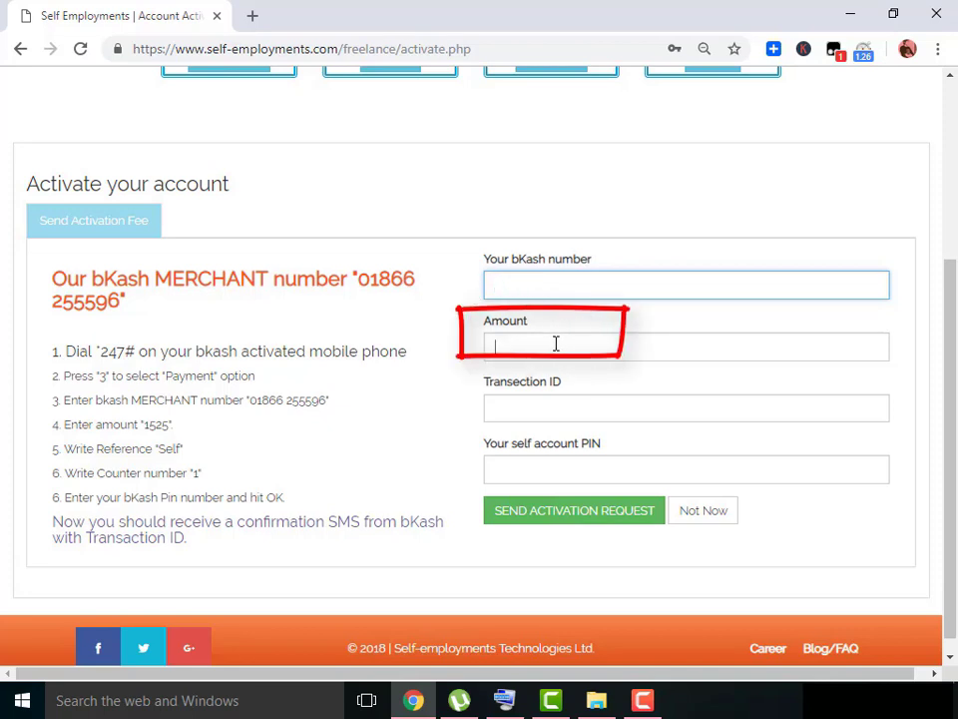
# Enter the 1525 activation fee in the Amount field and focus the Transaction ID entry.
pyautogui.click(556, 343)
pyautogui.write('1525')
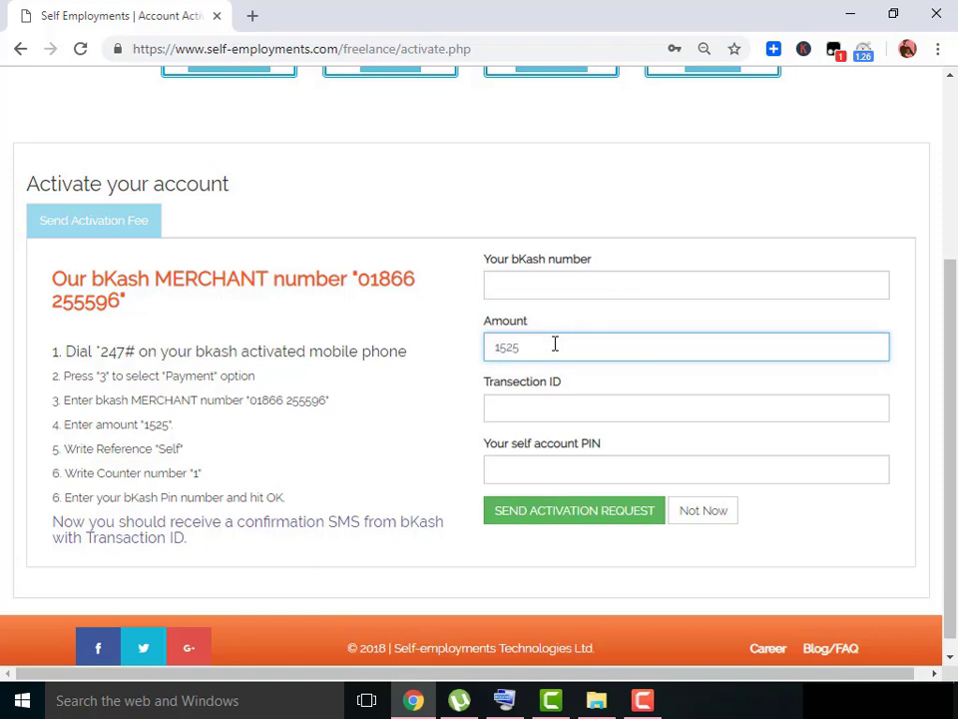
pyautogui.click(555, 411)
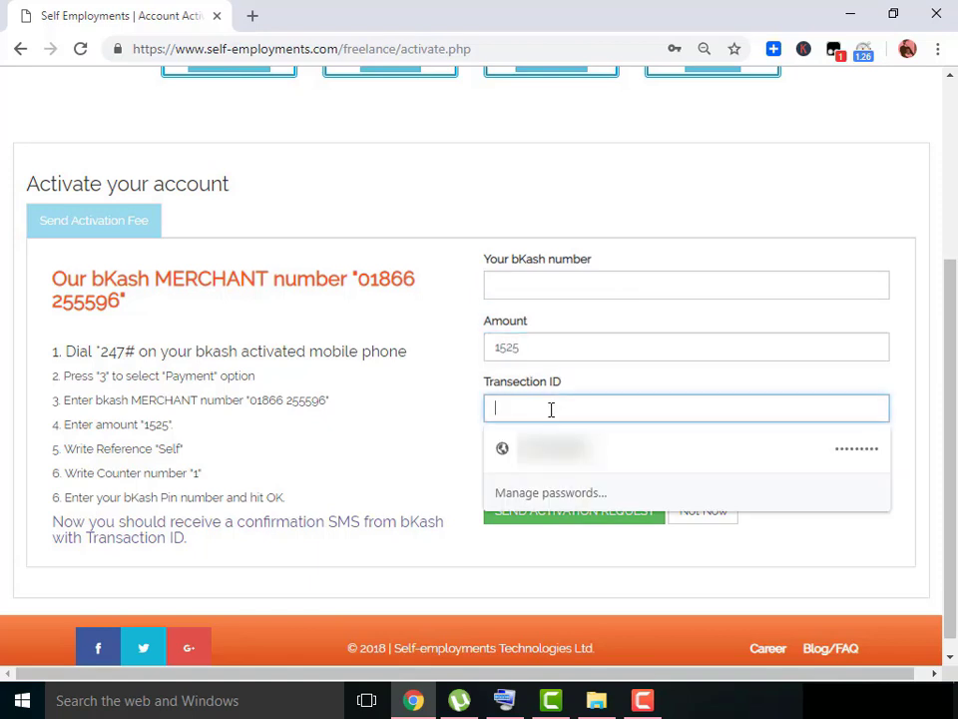
pyautogui.click(445, 417)
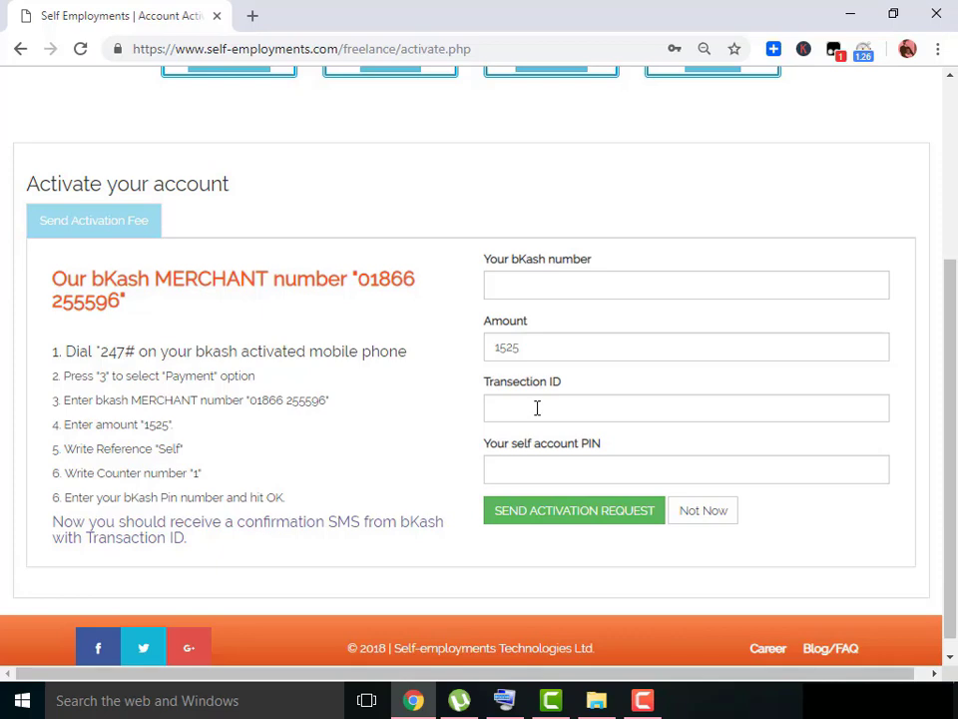
pyautogui.click(537, 408)
# Open active.jpg in Photos to read the bKash transaction ID, then return to the form.
pyautogui.hotkey('alt', 'Tab')
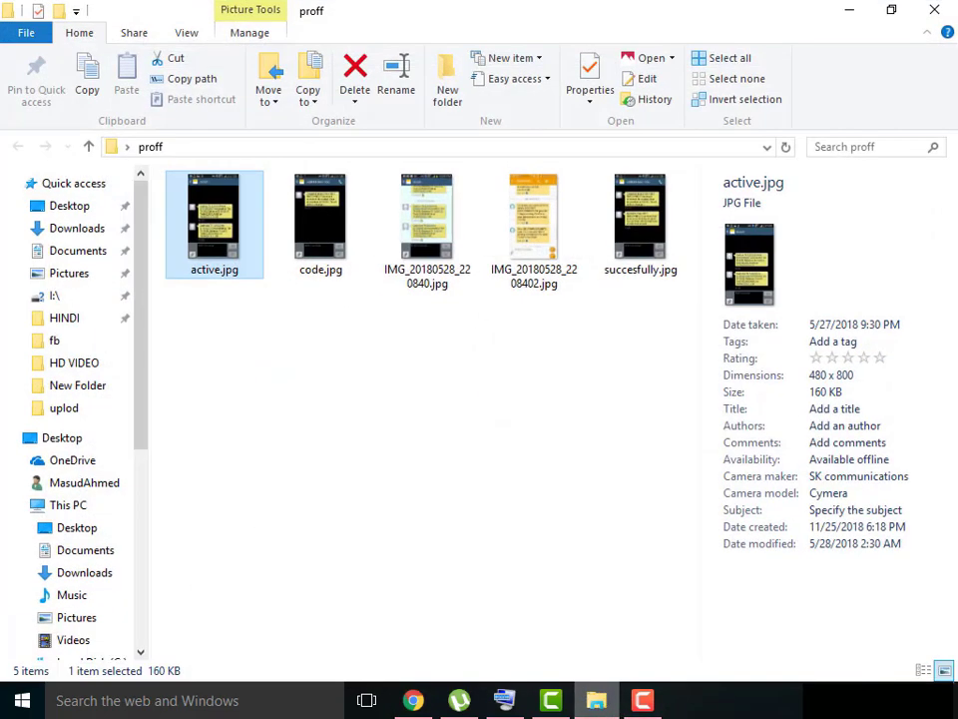
pyautogui.doubleClick(226, 256)
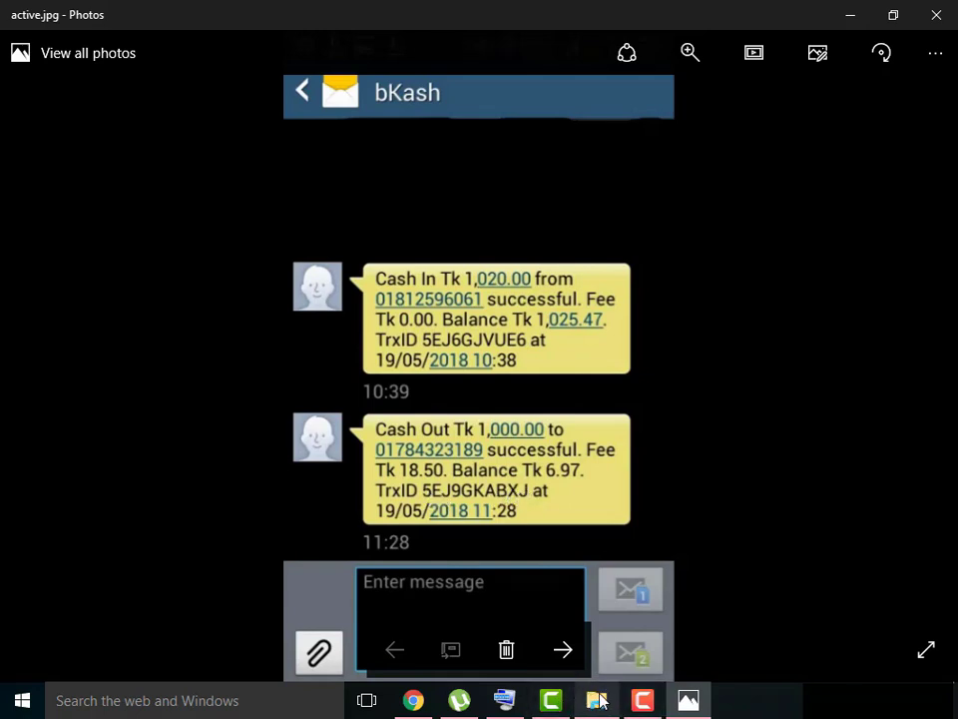
pyautogui.click(418, 699)
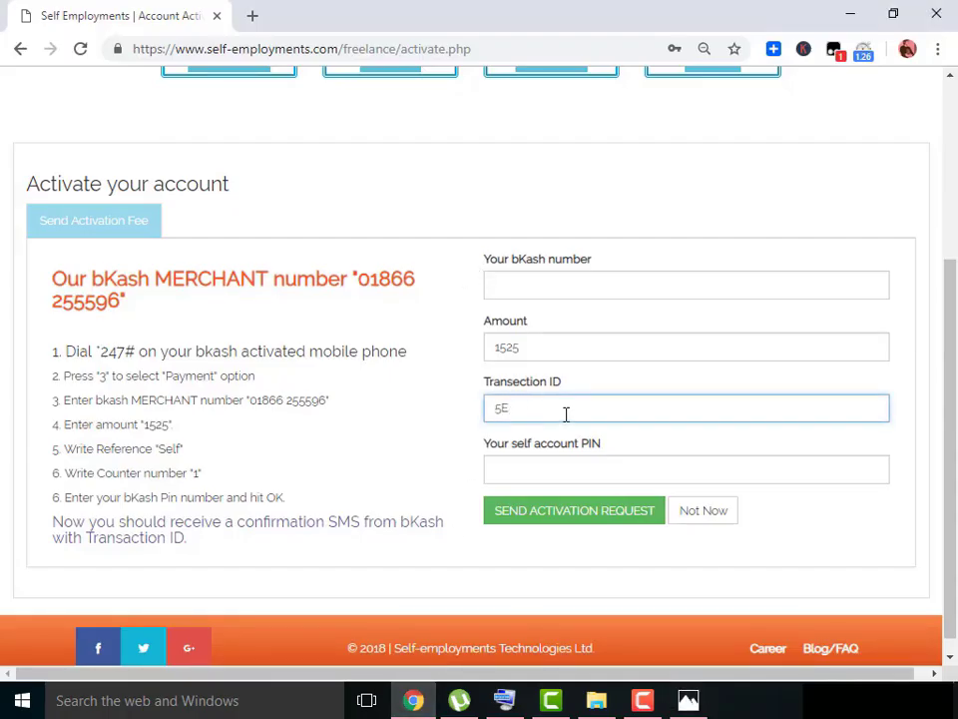
# Enter the bKash transaction ID, move to the account PIN field, and check the SMS screenshot.
pyautogui.click(565, 476)
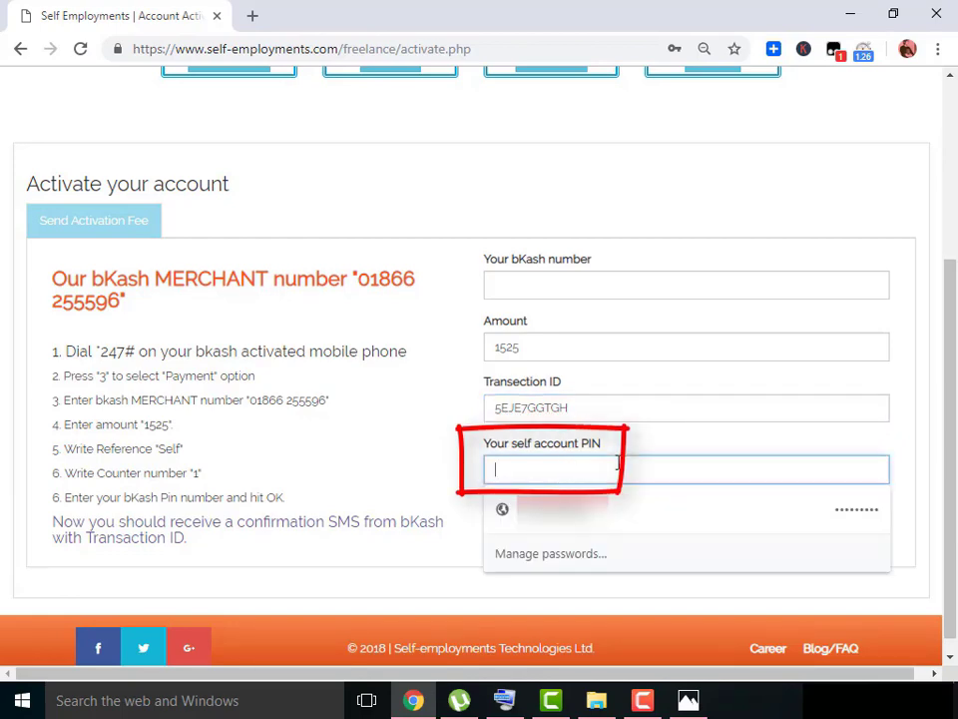
pyautogui.hotkey('alt', 'Tab')
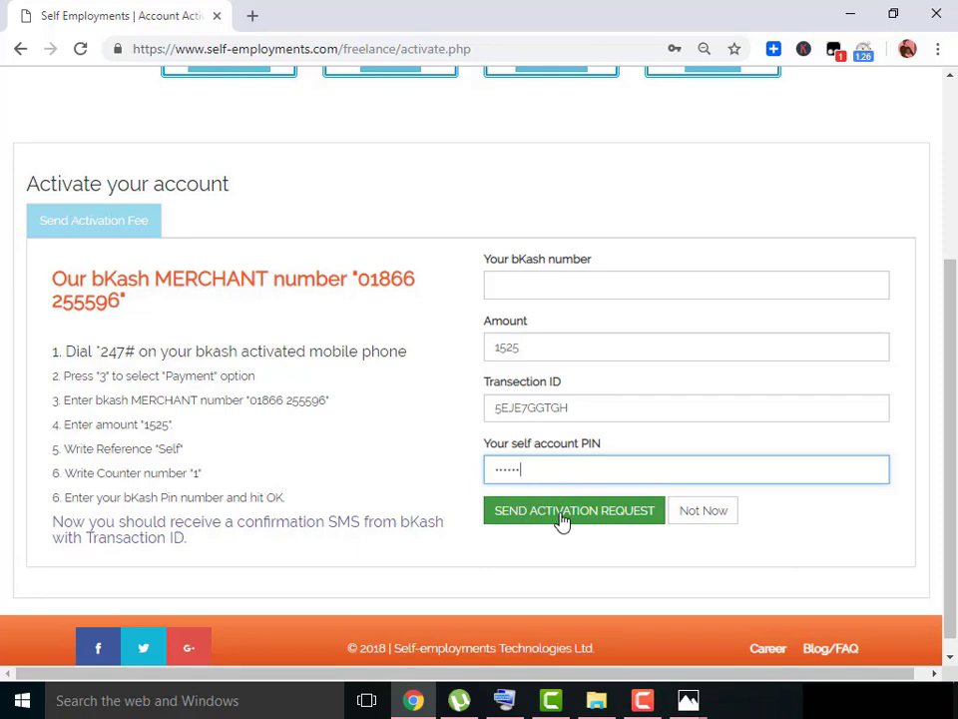
pyautogui.scroll(3, 562, 520)
pyautogui.scroll(-3, 563, 521)
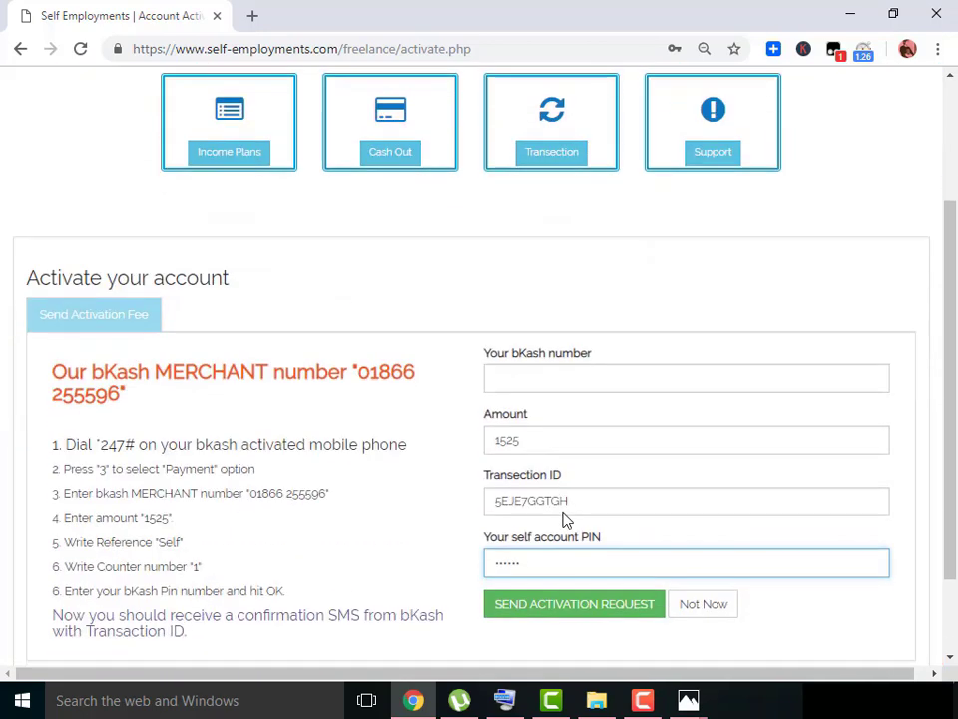
pyautogui.scroll(3, 571, 518)
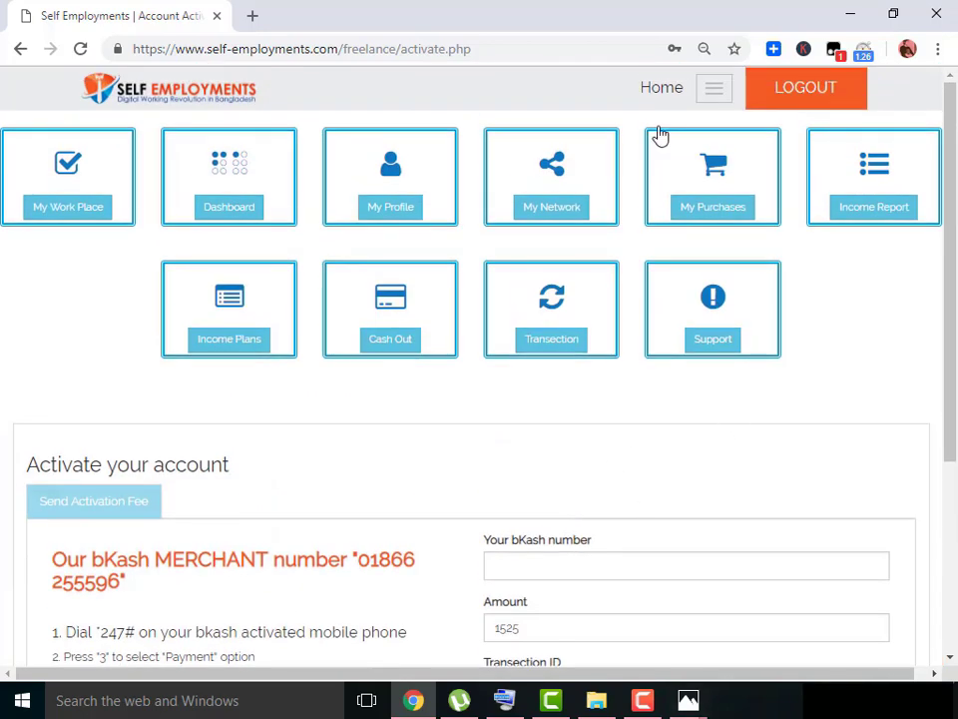
pyautogui.scroll(-3, 543, 391)
pyautogui.scroll(3, 554, 479)
# Open succesfully.jpg from the proff folder to see the account-activated message.
pyautogui.hotkey('alt', 'Tab')
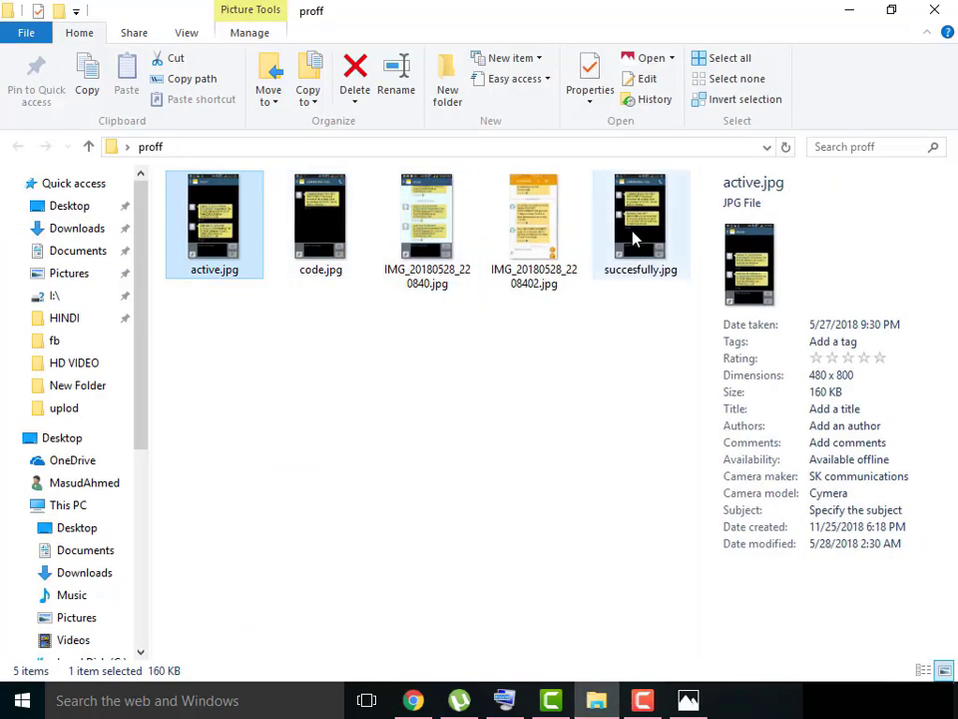
pyautogui.click(633, 241)
pyautogui.doubleClick(633, 241)
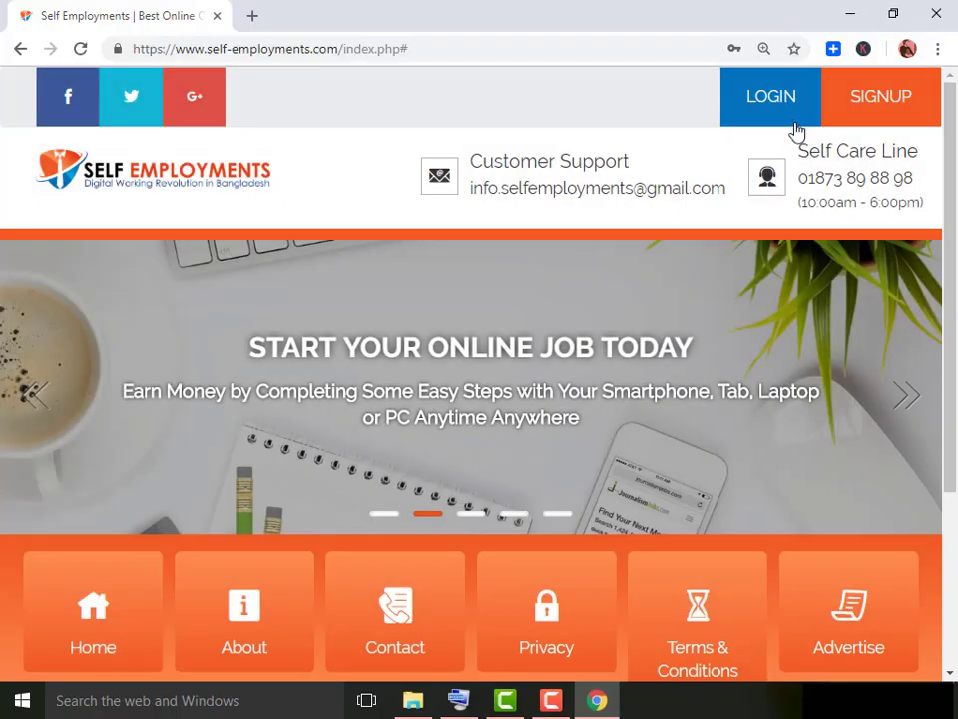
# Log in with the account's phone number and password to open the Dashboard.
pyautogui.click(780, 112)
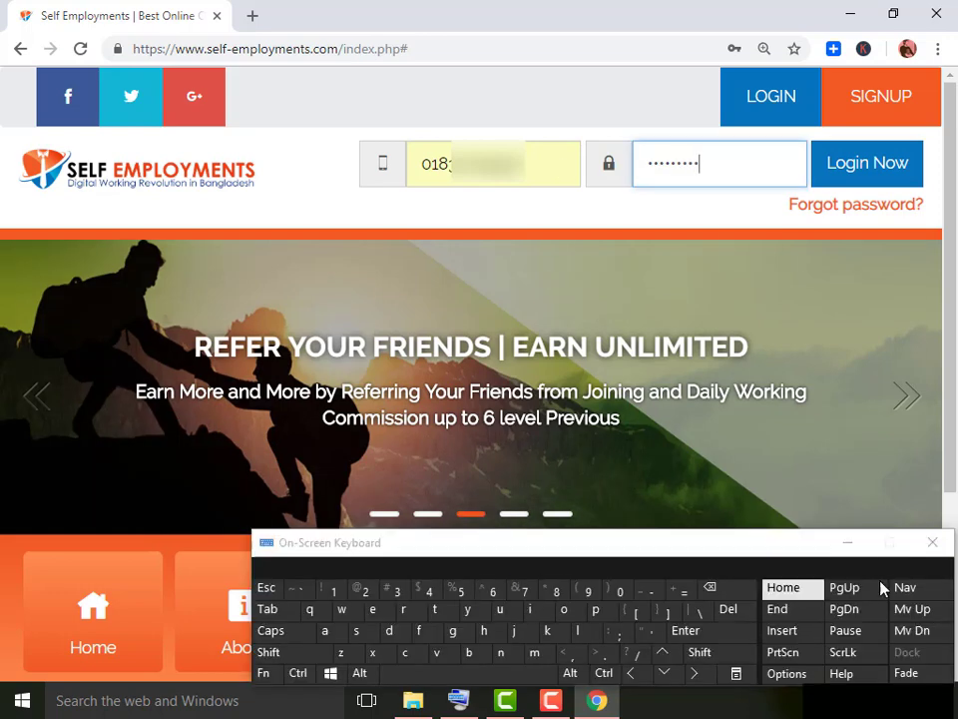
pyautogui.click(851, 543)
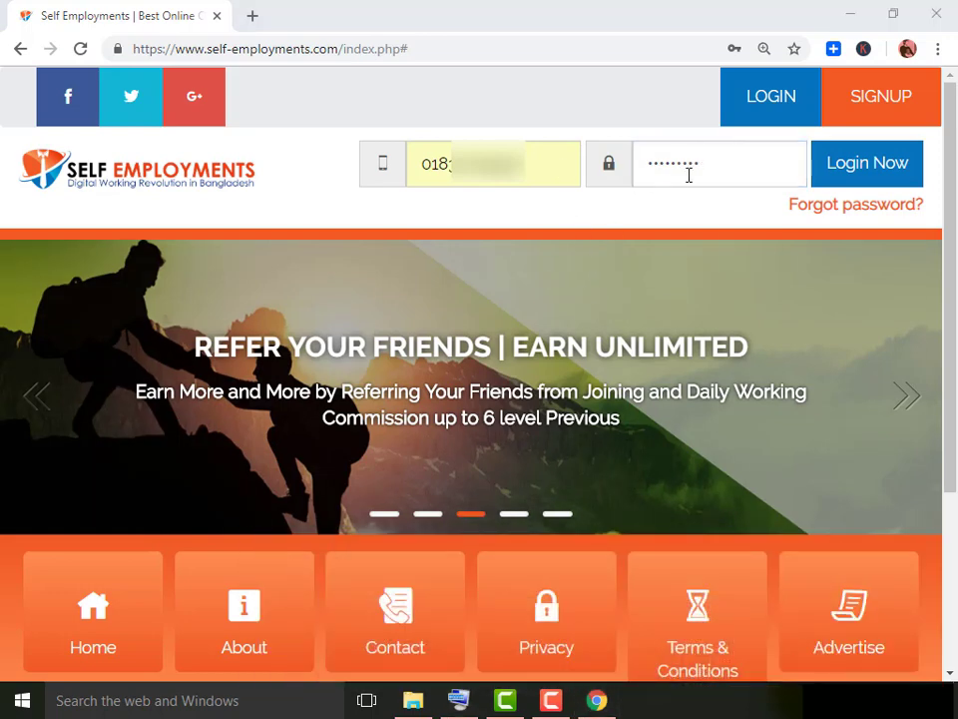
pyautogui.click(688, 175)
pyautogui.click(869, 176)
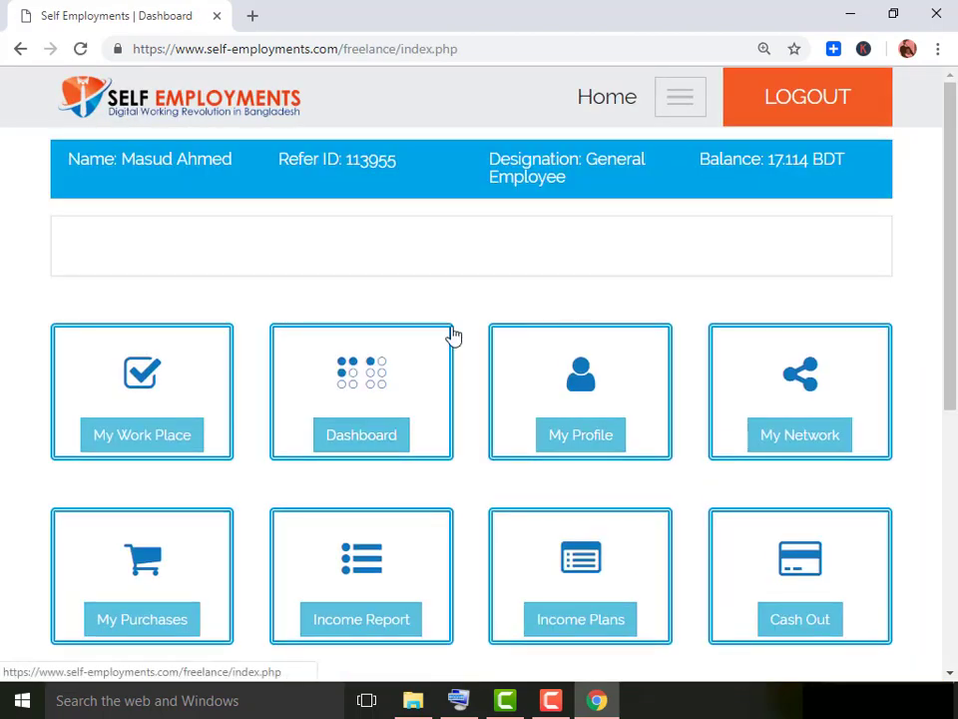
# Highlight the 17.114 BDT account balance line on the dashboard.
pyautogui.tripleClick(687, 180)
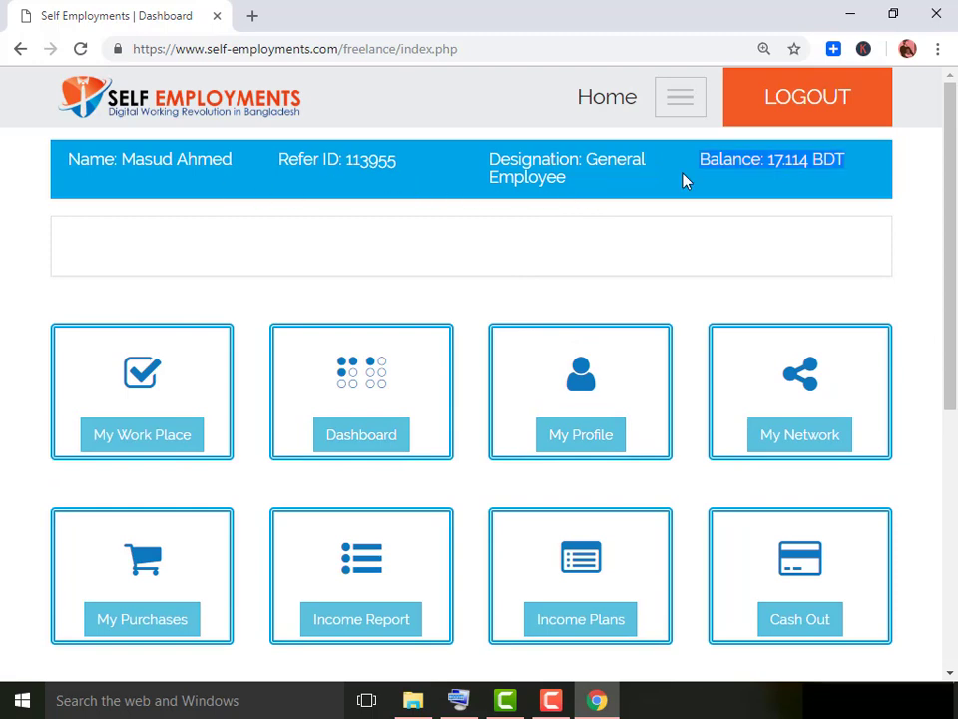
pyautogui.scroll(-5, 428, 417)
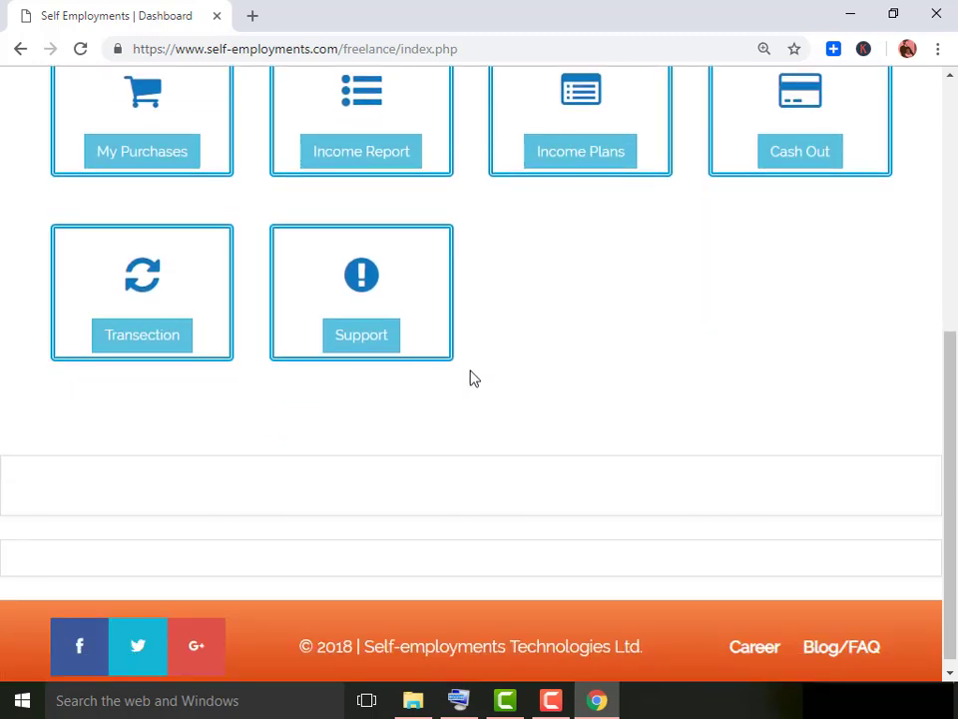
pyautogui.scroll(2, 470, 379)
pyautogui.scroll(3, 466, 380)
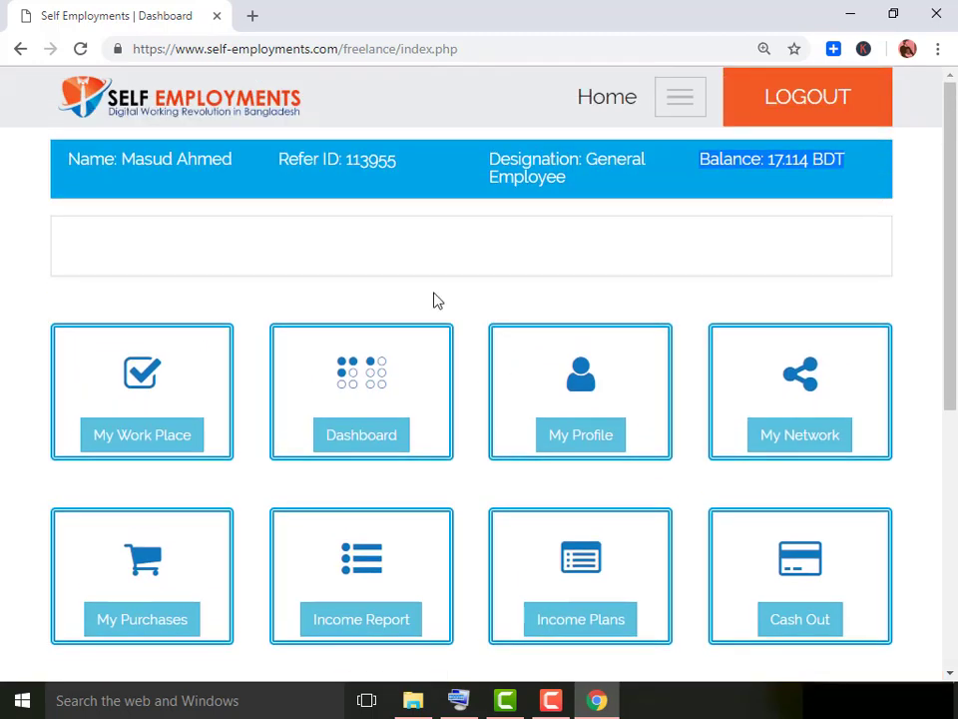
pyautogui.scroll(-1, 510, 261)
pyautogui.scroll(1, 530, 256)
pyautogui.scroll(-1, 539, 279)
pyautogui.scroll(1, 547, 295)
pyautogui.scroll(-1, 606, 404)
pyautogui.scroll(1, 611, 387)
pyautogui.scroll(-3, 494, 279)
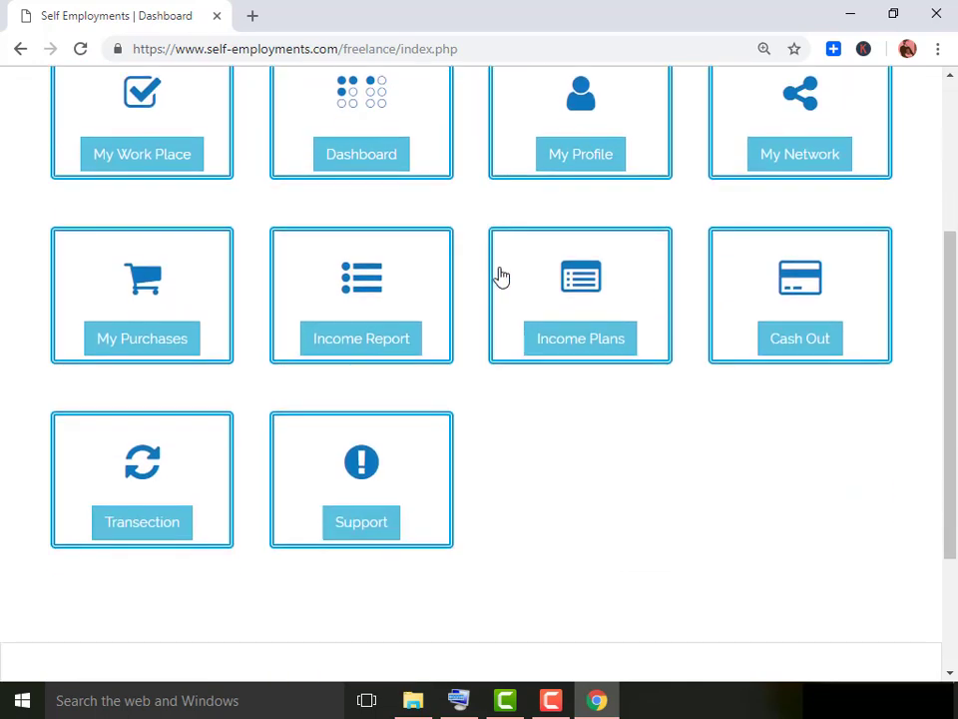
pyautogui.scroll(3, 631, 266)
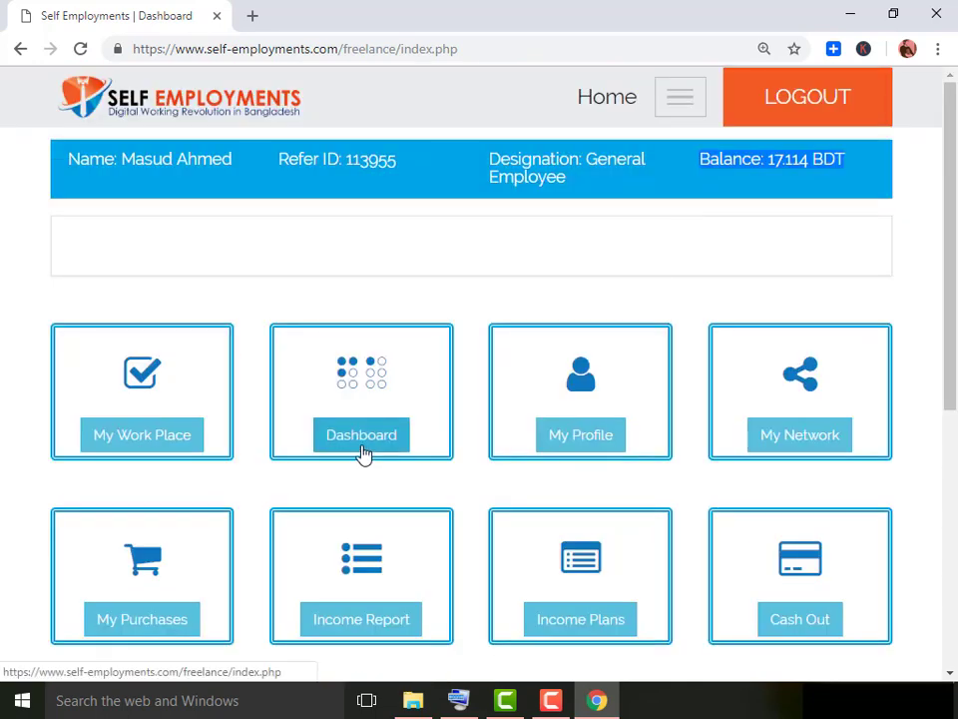
pyautogui.scroll(-5, 470, 378)
pyautogui.scroll(5, 473, 378)
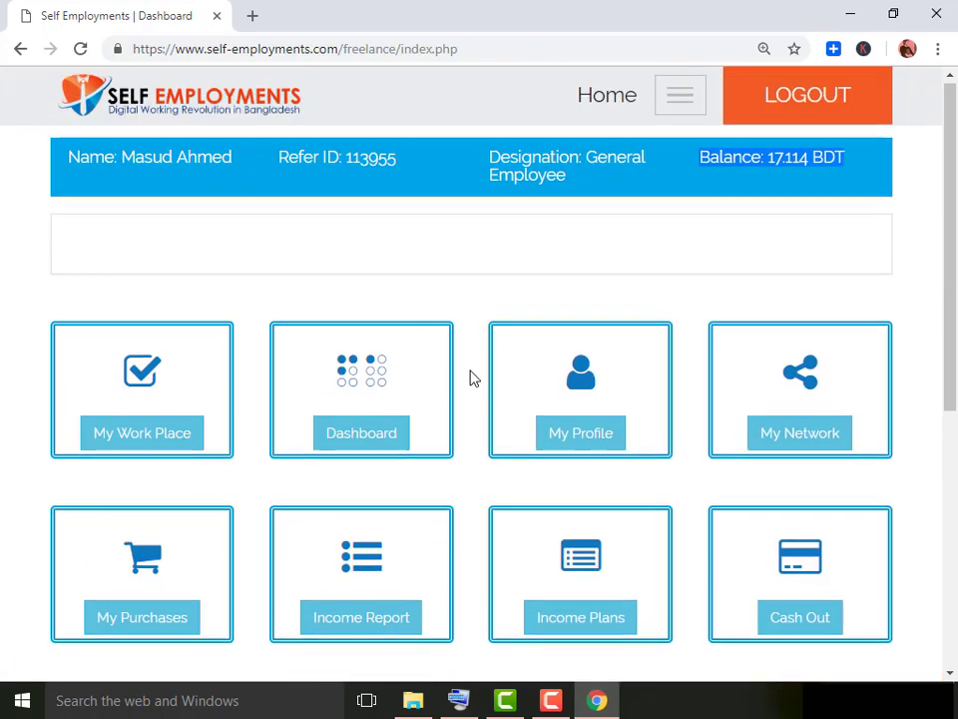
# Clear the balance highlight and bring up the Support page's Contact Our Support Center section.
pyautogui.click(235, 180)
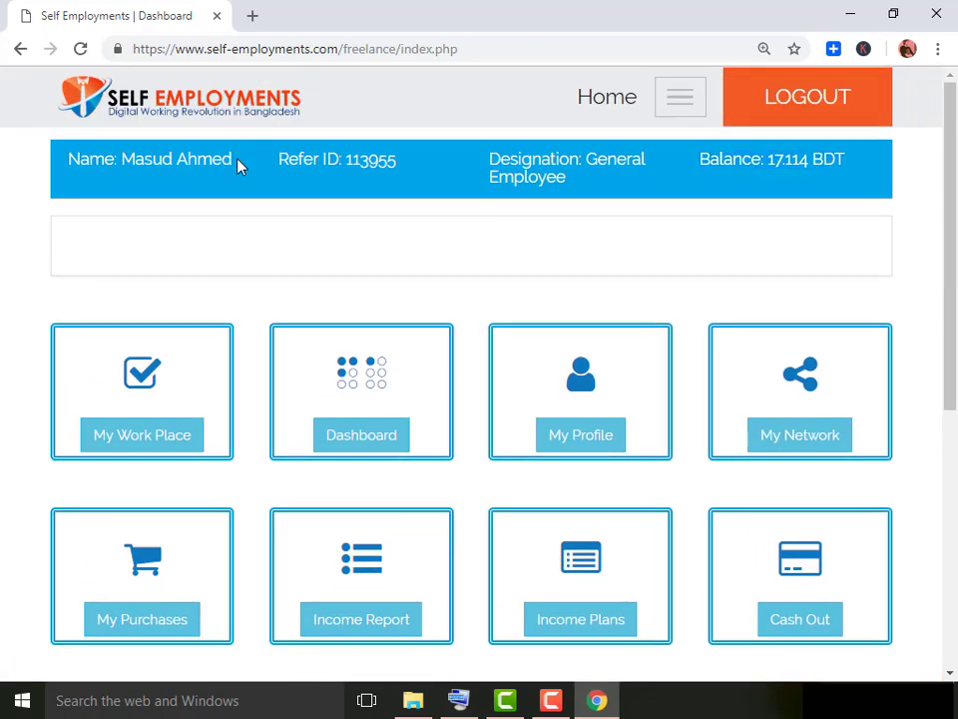
pyautogui.scroll(-5, 473, 378)
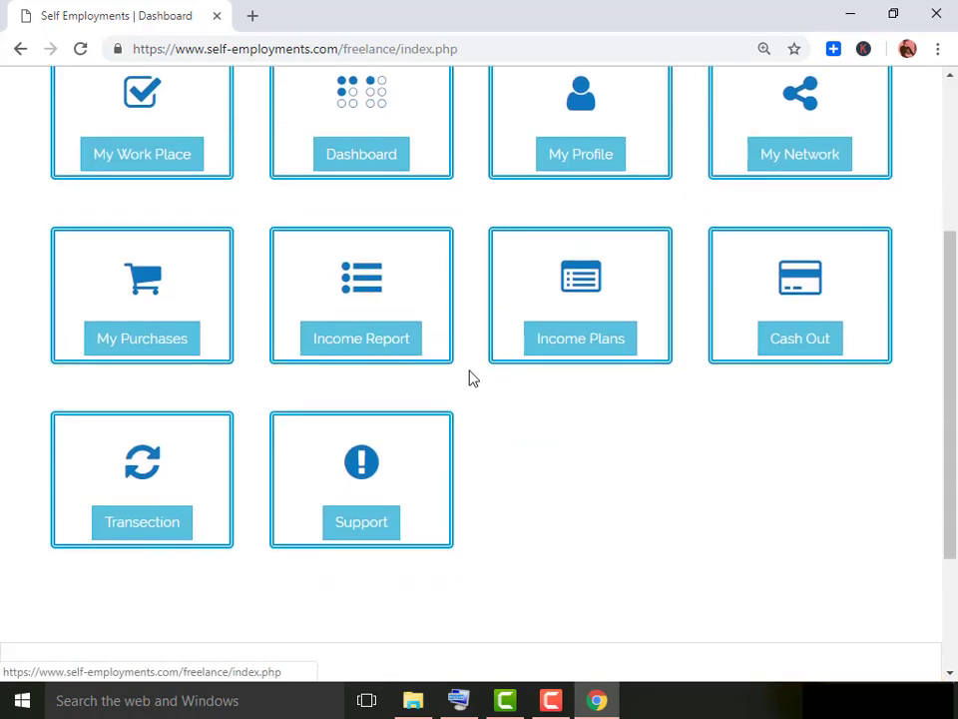
pyautogui.scroll(5, 470, 378)
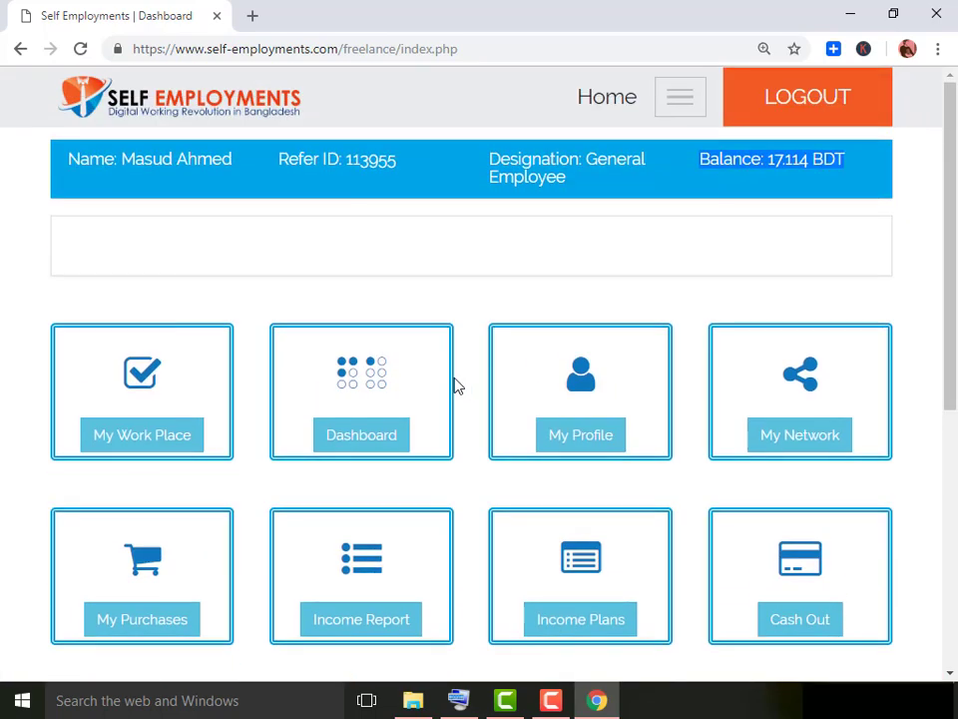
pyautogui.scroll(-2, 530, 257)
pyautogui.scroll(2, 530, 257)
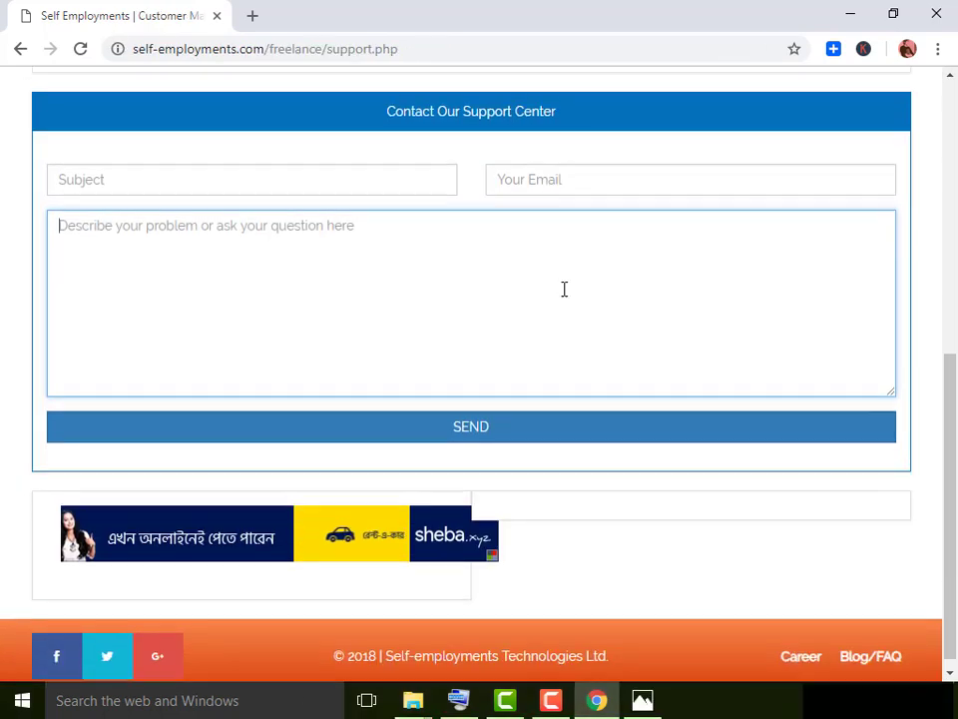
pyautogui.scroll(5, 564, 288)
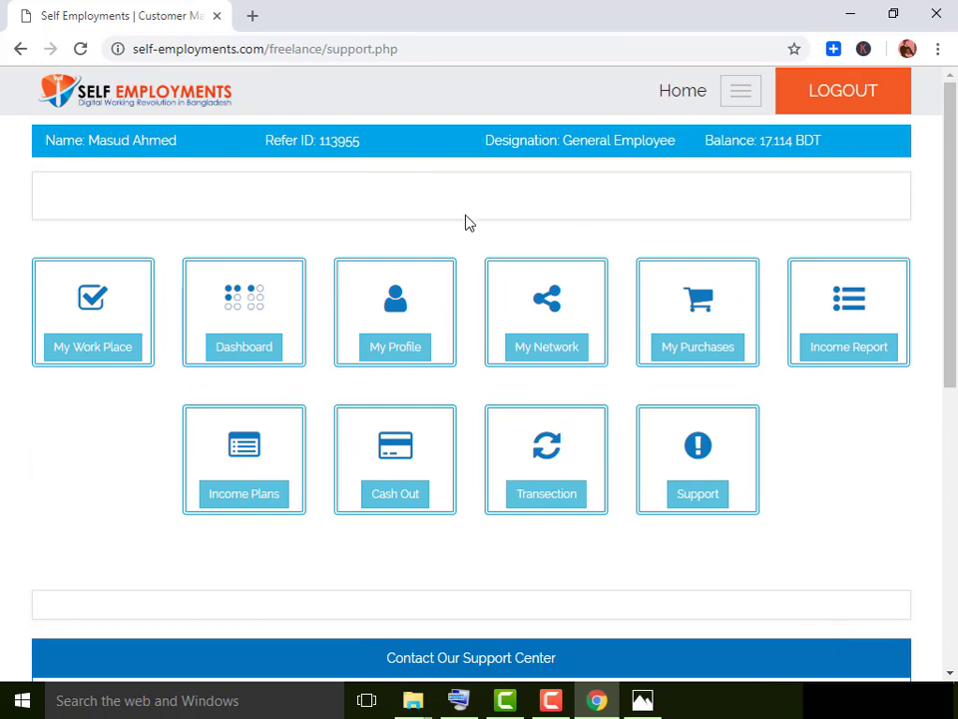
# Highlight the Refer ID, then log out back to the public homepage.
pyautogui.moveTo(395, 148); pyautogui.dragTo(266, 146)
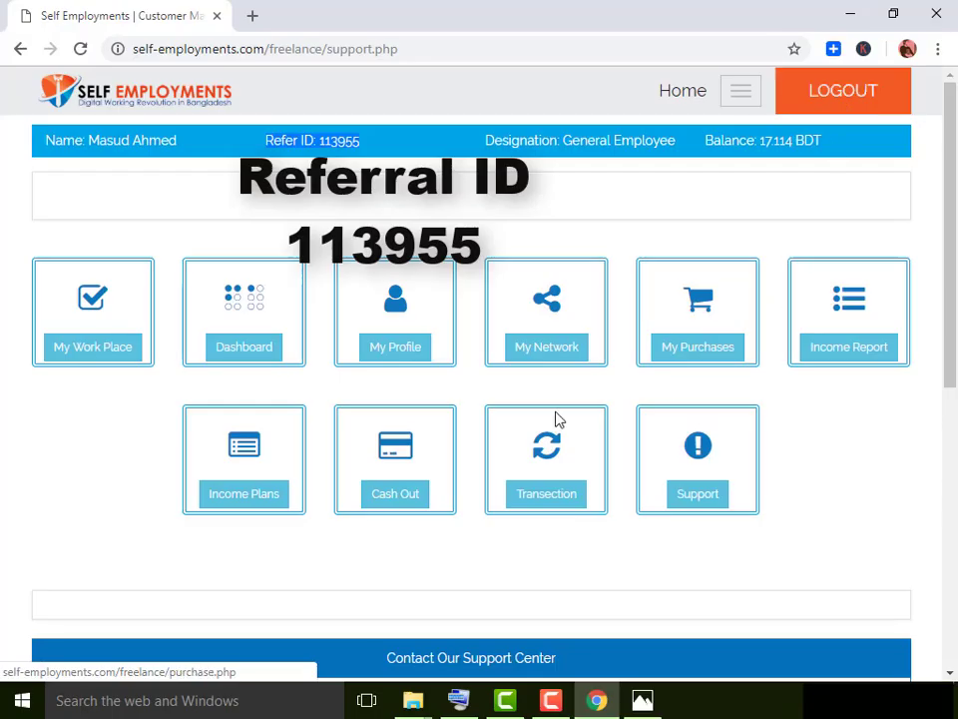
pyautogui.click(840, 106)
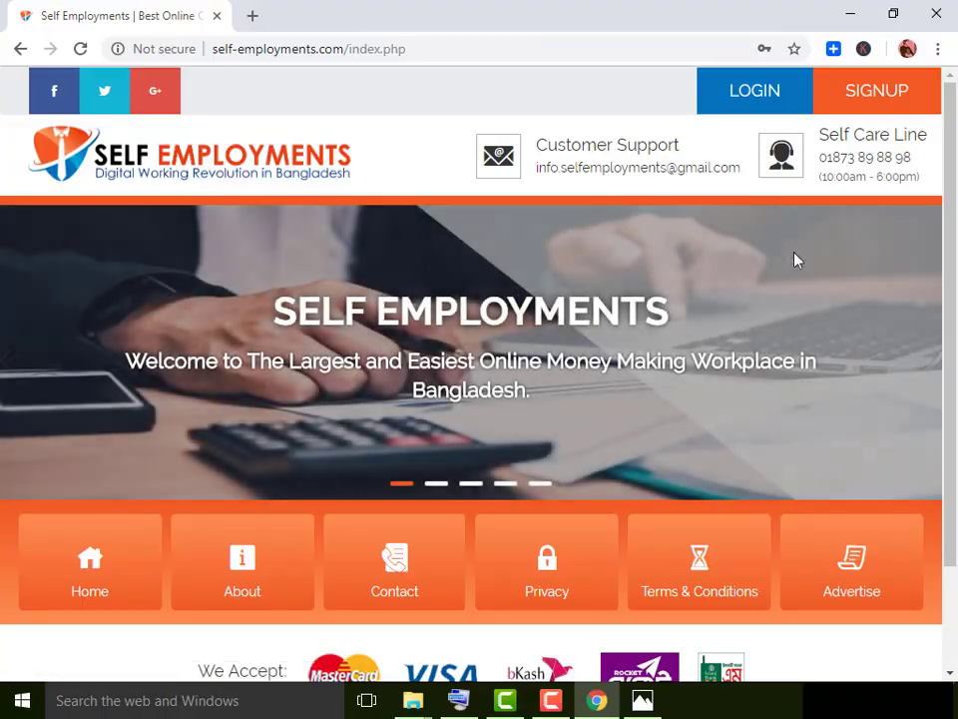
pyautogui.scroll(-2, 323, 476)
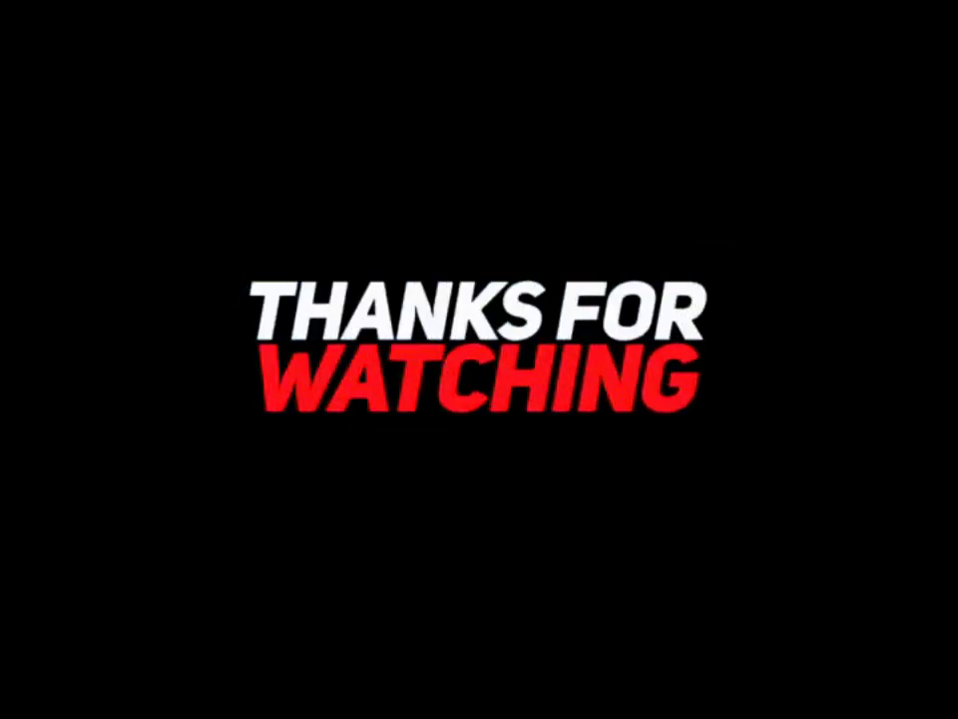